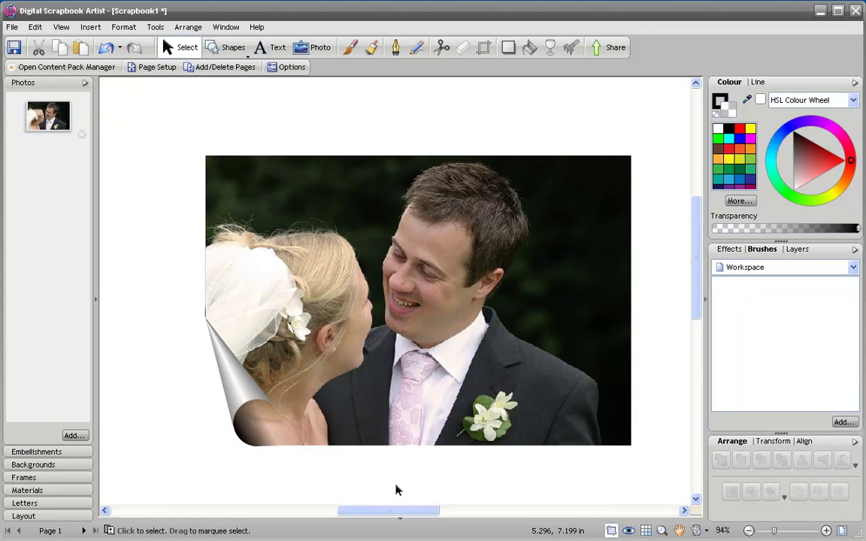
# Step: Insert Page 2 and place a shrunken copy of the wedding photo near its top
pyautogui.moveTo(402, 524)
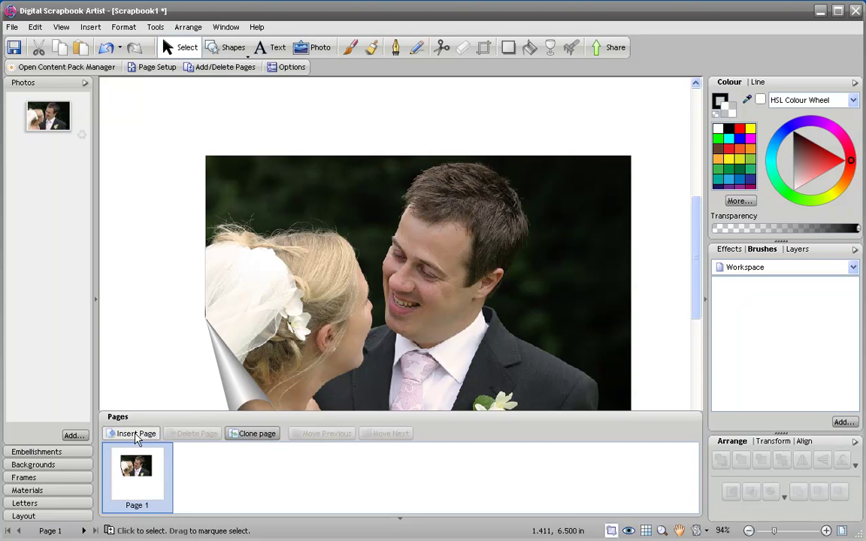
pyautogui.click(136, 434)
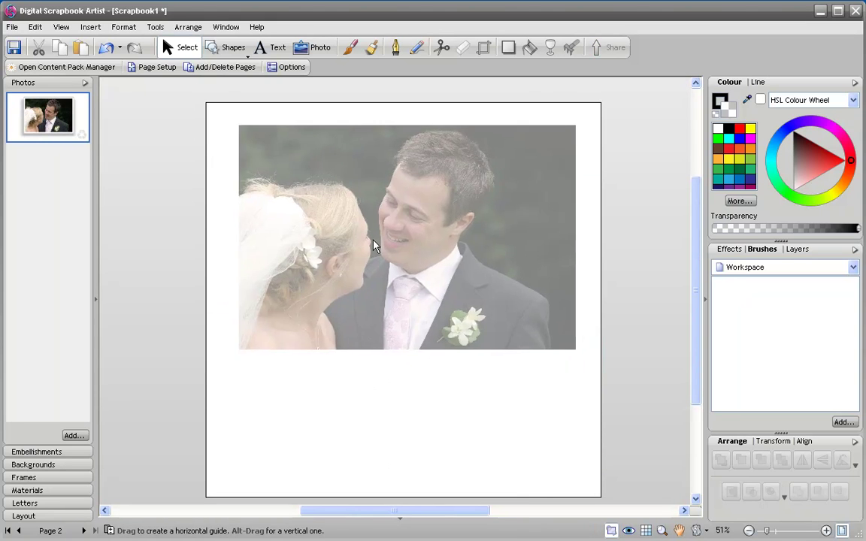
pyautogui.moveTo(239, 127); pyautogui.dragTo(348, 200)
pyautogui.moveTo(523, 301); pyautogui.dragTo(456, 229)
pyautogui.click(315, 353)
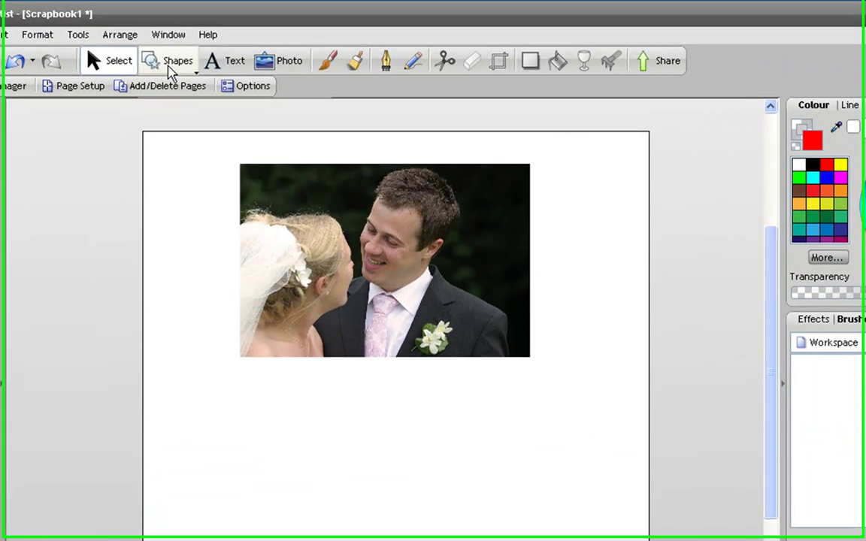
# Step: Draw a small red circle below the photo with Quick Ellipse
pyautogui.click(217, 58)
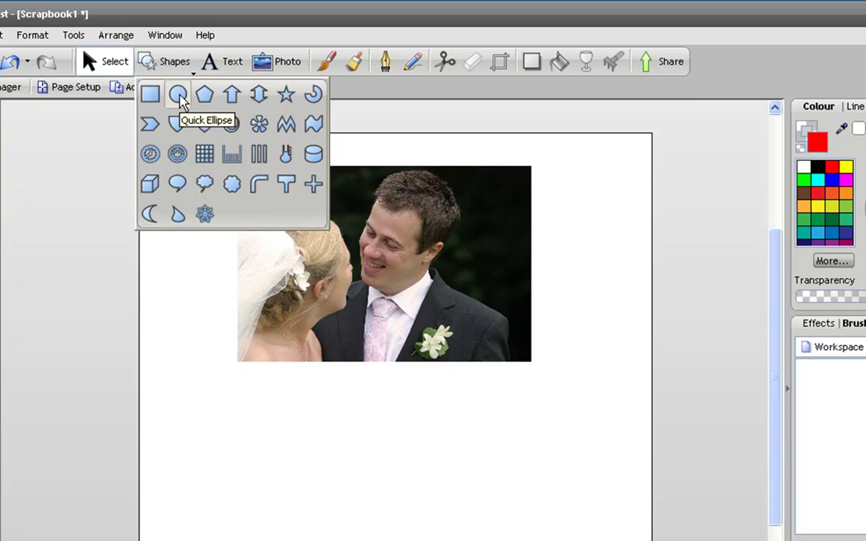
pyautogui.click(179, 98)
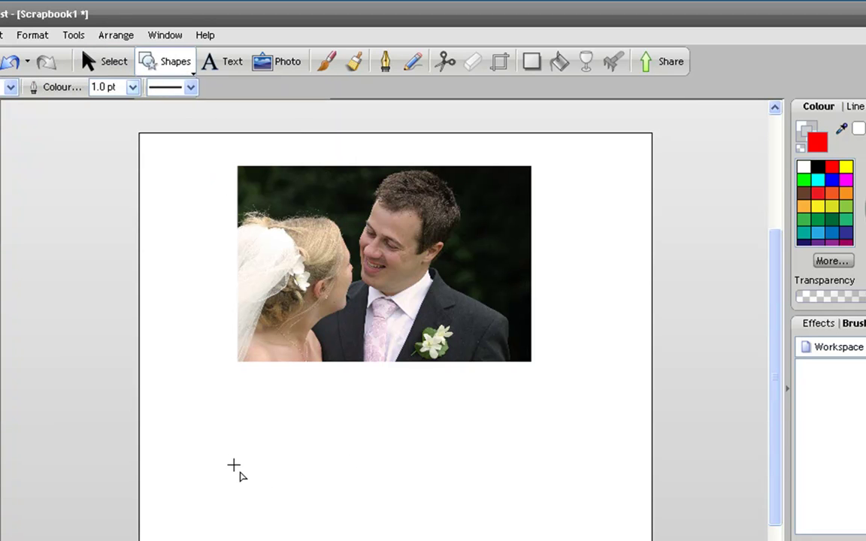
pyautogui.moveTo(228, 457); pyautogui.dragTo(267, 504)
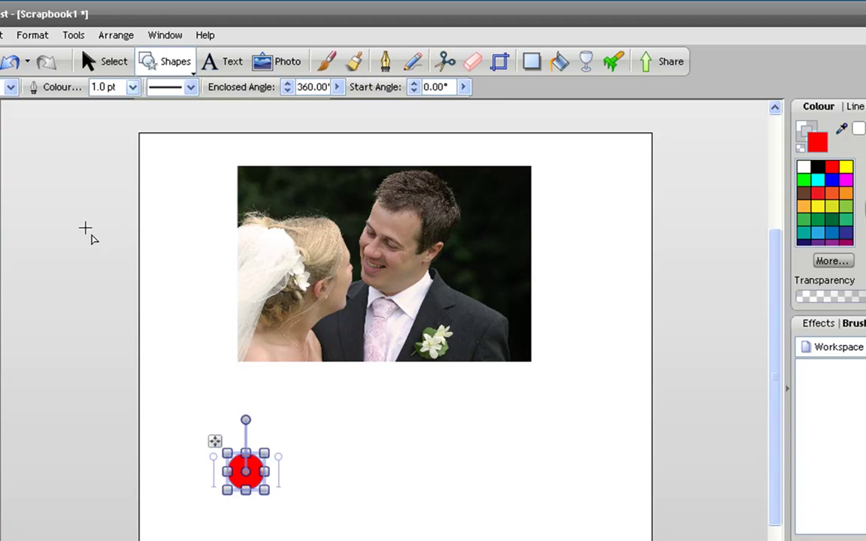
# Step: Draw a red Quick Polygon beside it and reduce it to 3 sides
pyautogui.click(179, 69)
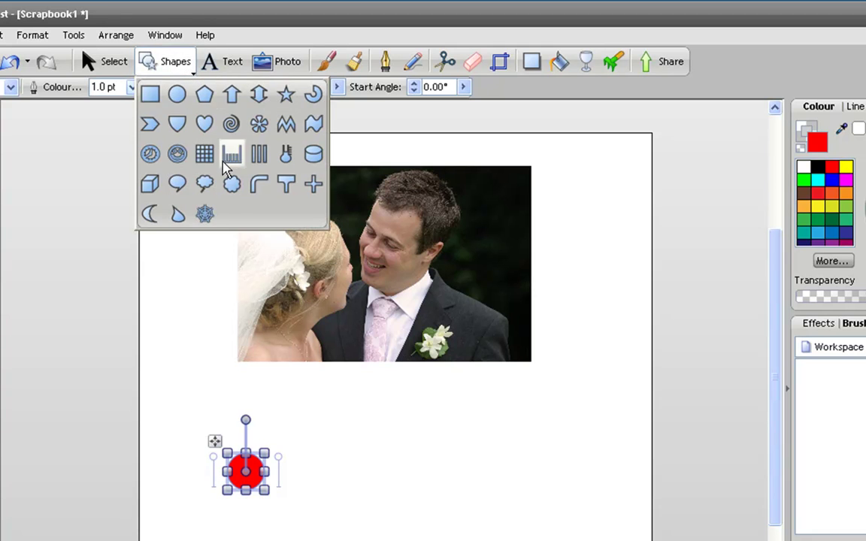
pyautogui.click(207, 104)
pyautogui.moveTo(369, 401); pyautogui.dragTo(487, 521)
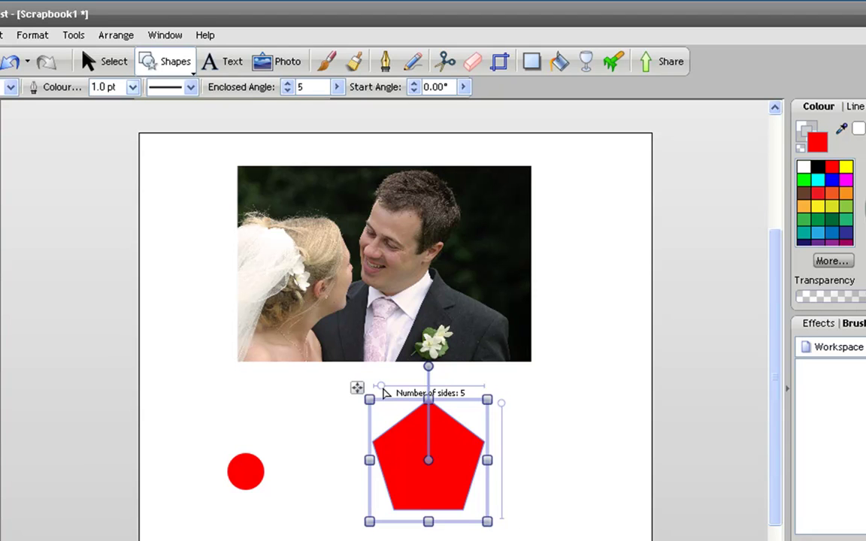
pyautogui.moveTo(384, 392)
pyautogui.mouseDown()
pyautogui.moveTo(417, 390)
pyautogui.moveTo(378, 391)
pyautogui.mouseUp()
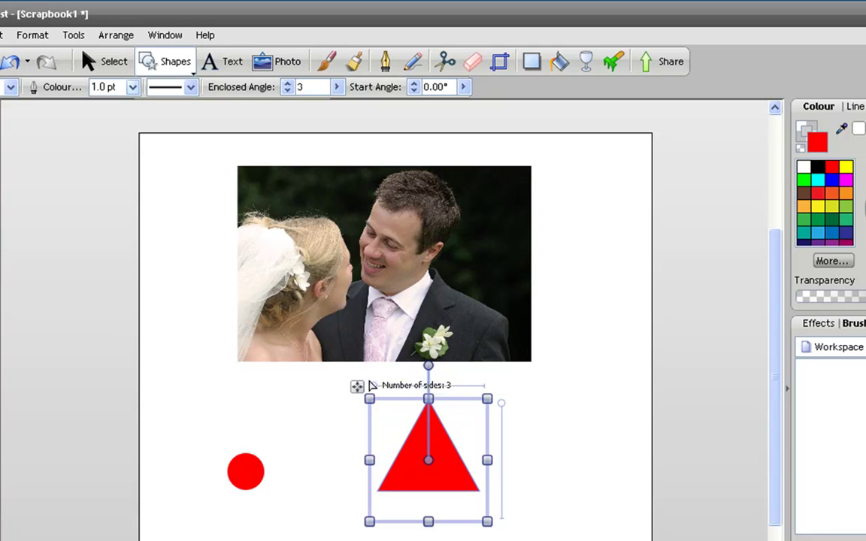
pyautogui.click(116, 69)
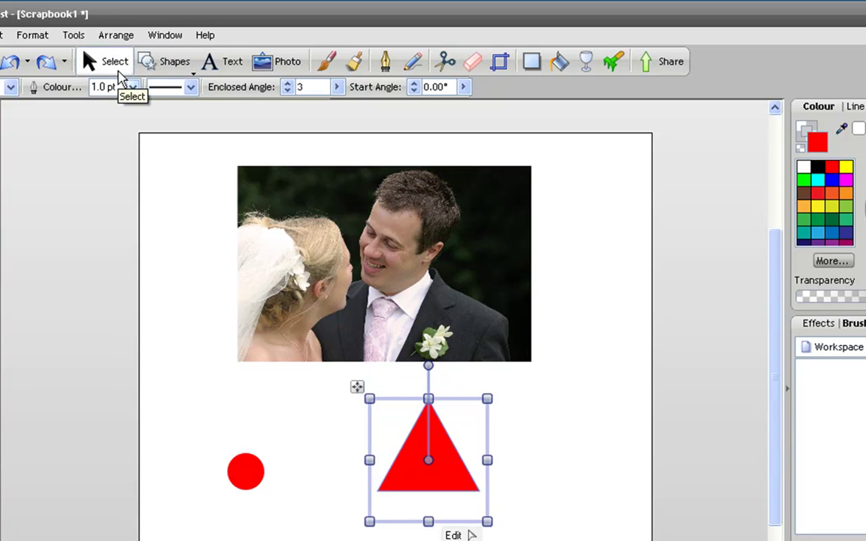
# Step: Fill the triangle dark green and stretch it into a narrow tall spike over the circle
pyautogui.click(832, 220)
pyautogui.moveTo(456, 483); pyautogui.dragTo(279, 445)
pyautogui.click(212, 346)
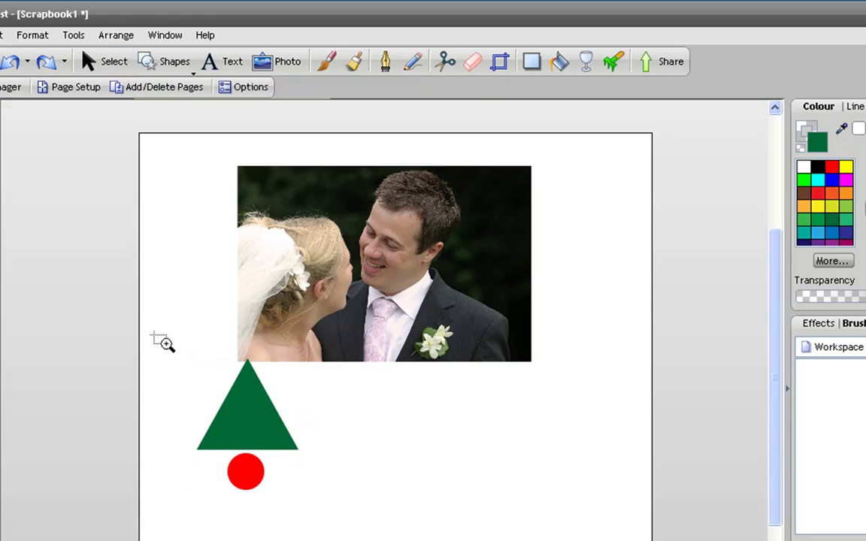
pyautogui.moveTo(155, 337); pyautogui.dragTo(360, 502)
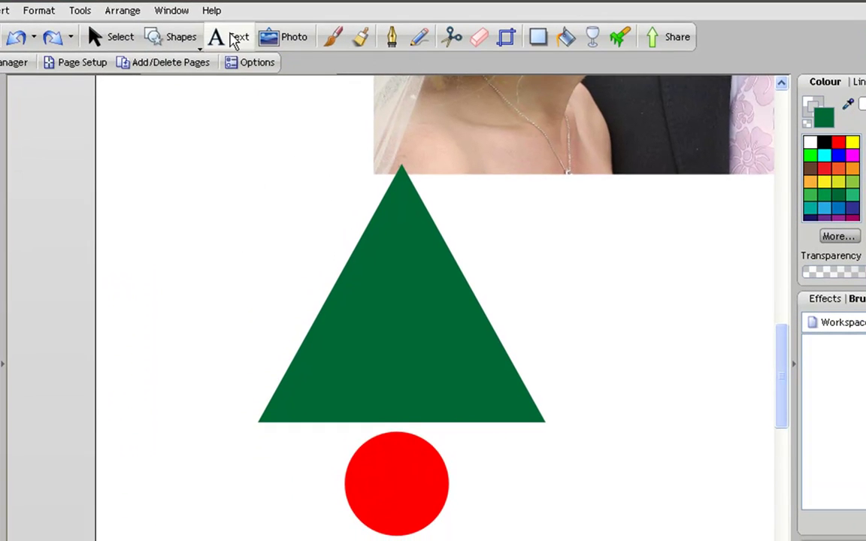
pyautogui.click(121, 39)
pyautogui.click(461, 368)
pyautogui.moveTo(236, 348); pyautogui.dragTo(445, 348)
pyautogui.moveTo(530, 398); pyautogui.dragTo(422, 432)
pyautogui.moveTo(458, 382); pyautogui.dragTo(454, 382)
pyautogui.moveTo(402, 425); pyautogui.dragTo(399, 430)
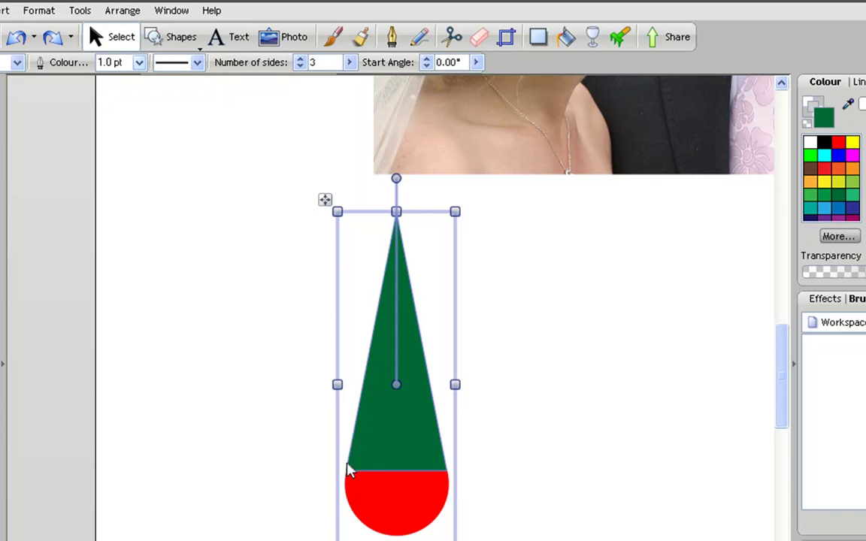
# Step: Bring the red circle in front of the spike's base
pyautogui.click(555, 516)
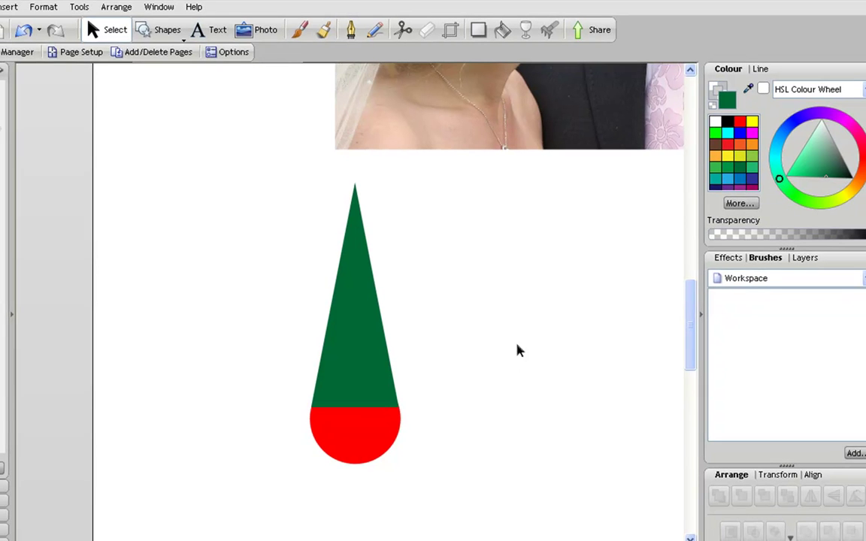
pyautogui.click(381, 433)
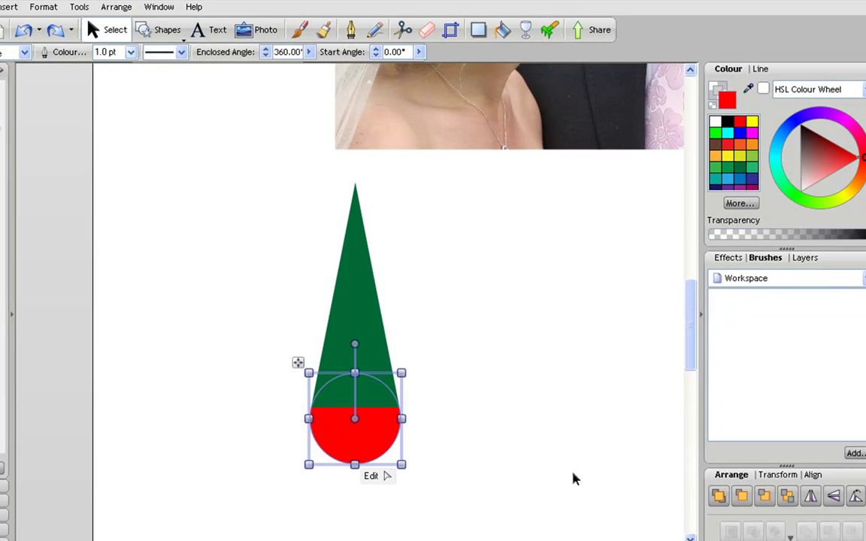
pyautogui.click(719, 502)
pyautogui.click(652, 493)
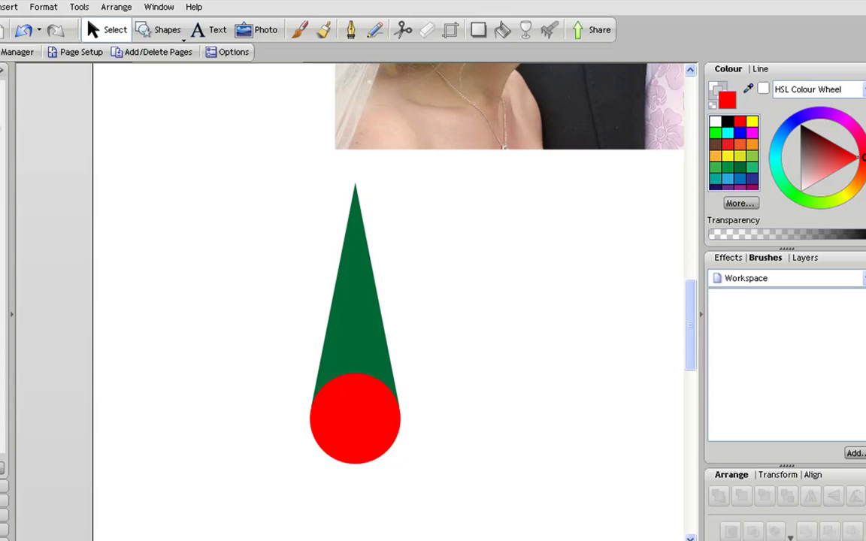
# Step: Select the spike and circle together and rotate them about 38.69°
pyautogui.hotkey('ctrl', 'shift', 'f')
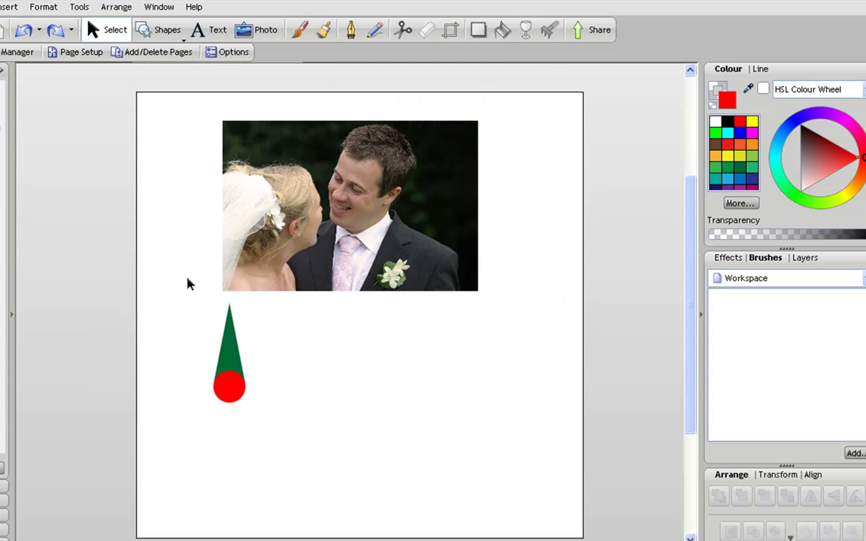
pyautogui.moveTo(176, 278); pyautogui.dragTo(313, 450)
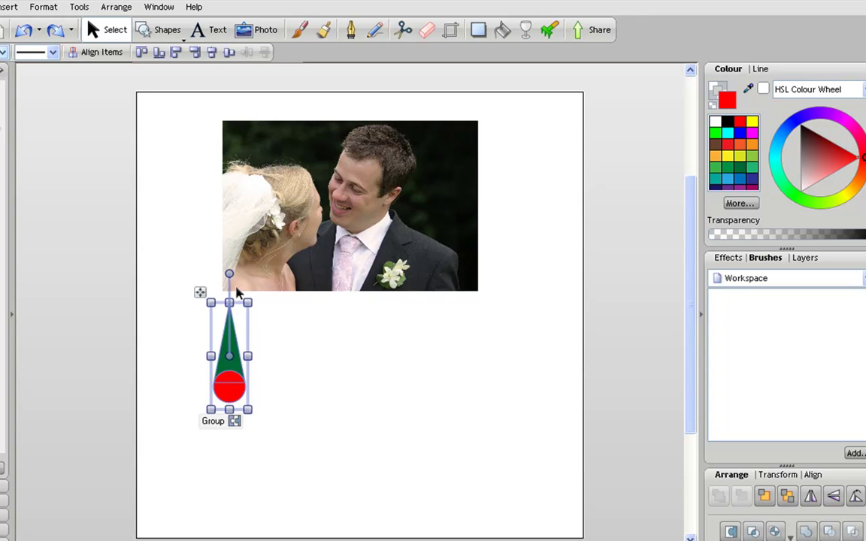
pyautogui.moveTo(229, 397); pyautogui.dragTo(270, 318)
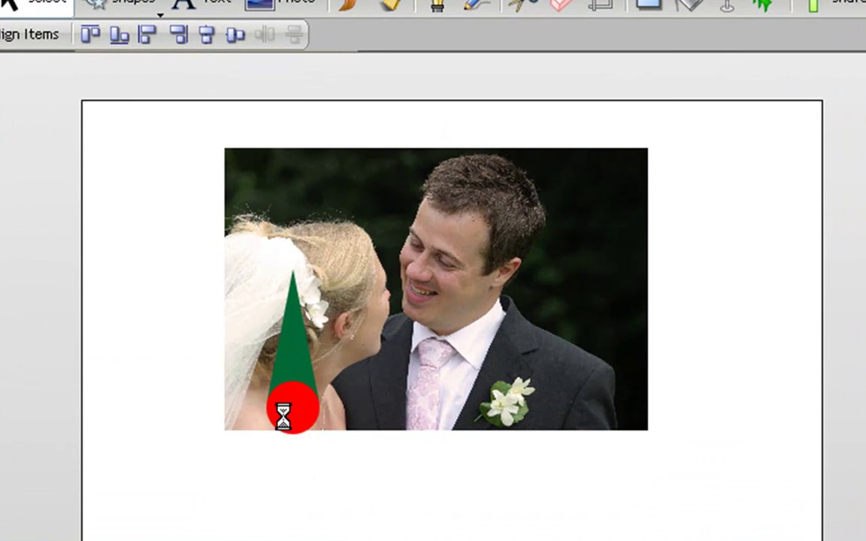
pyautogui.moveTo(302, 221); pyautogui.dragTo(224, 234)
pyautogui.moveTo(304, 392); pyautogui.dragTo(287, 398)
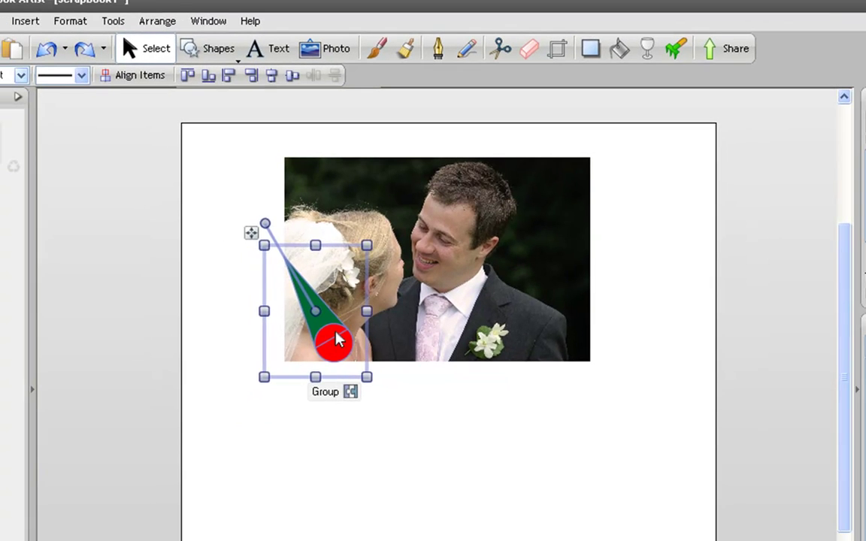
# Step: Move the tilted shape below the photo and Ctrl-drag a copy to its right
pyautogui.moveTo(287, 395); pyautogui.dragTo(295, 540)
pyautogui.moveTo(336, 498); pyautogui.dragTo(343, 499)
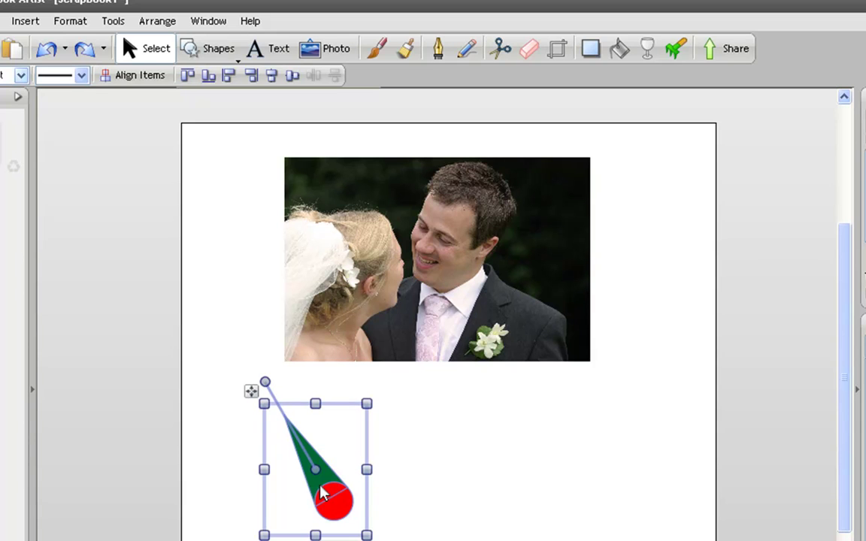
pyautogui.moveTo(327, 493); pyautogui.dragTo(410, 483)
# Step: Join the left spike and circle into one green teardrop with Arrange > Join > Add
pyautogui.click(495, 467)
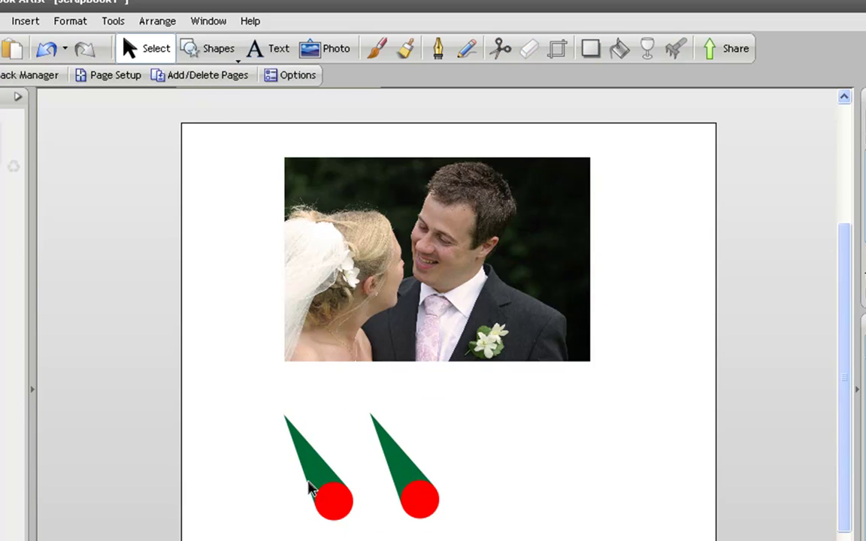
pyautogui.moveTo(237, 378); pyautogui.dragTo(390, 538)
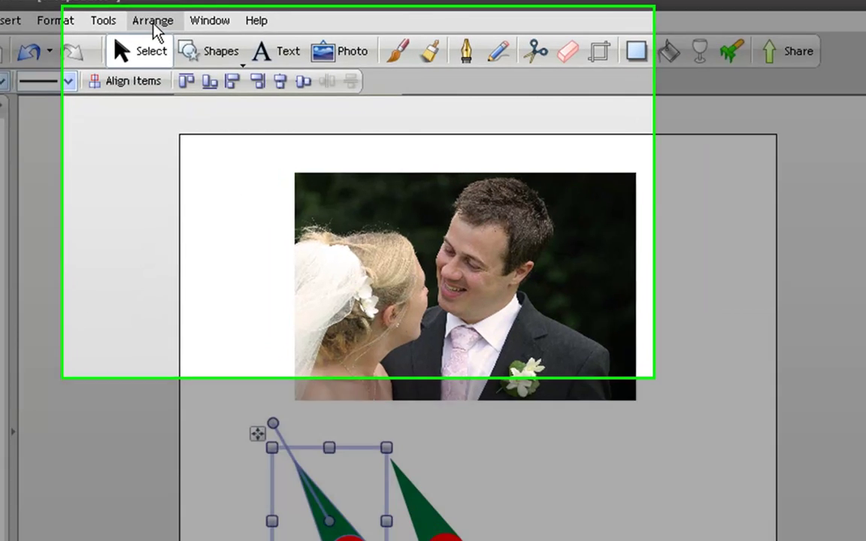
pyautogui.click(154, 26)
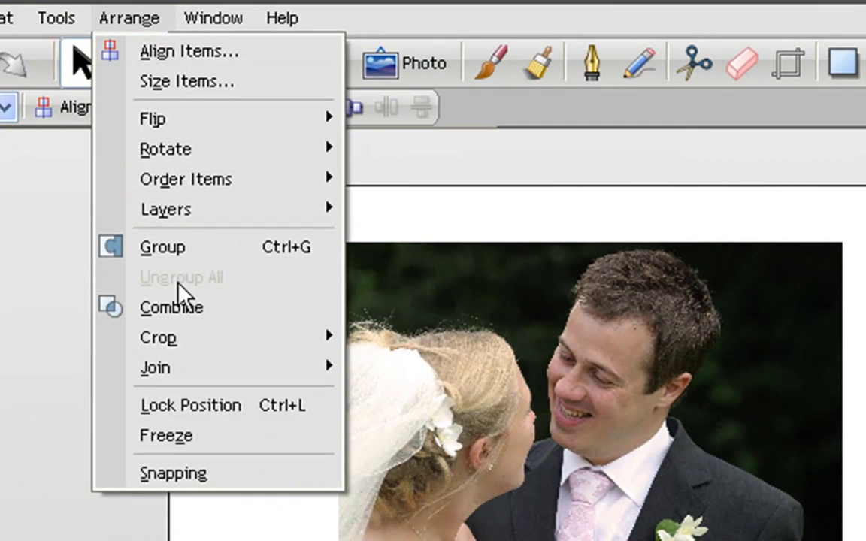
pyautogui.moveTo(185, 372)
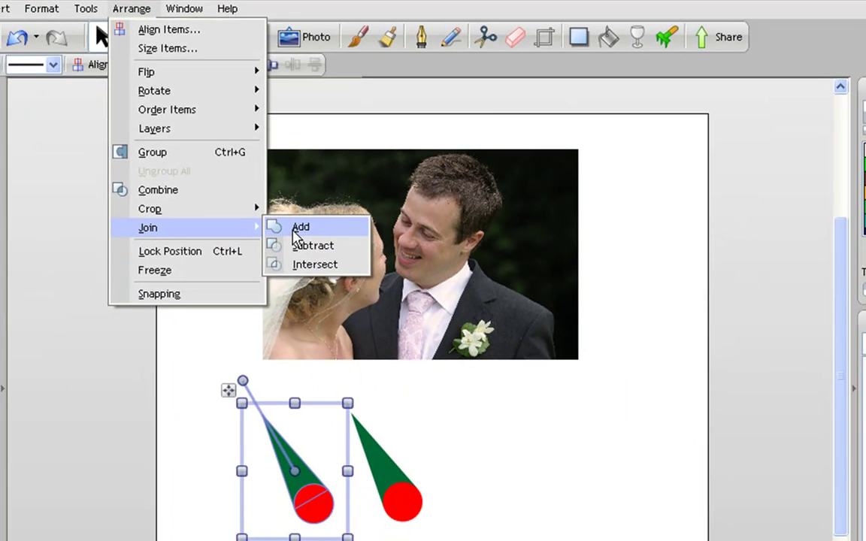
pyautogui.click(369, 336)
pyautogui.press('Escape')
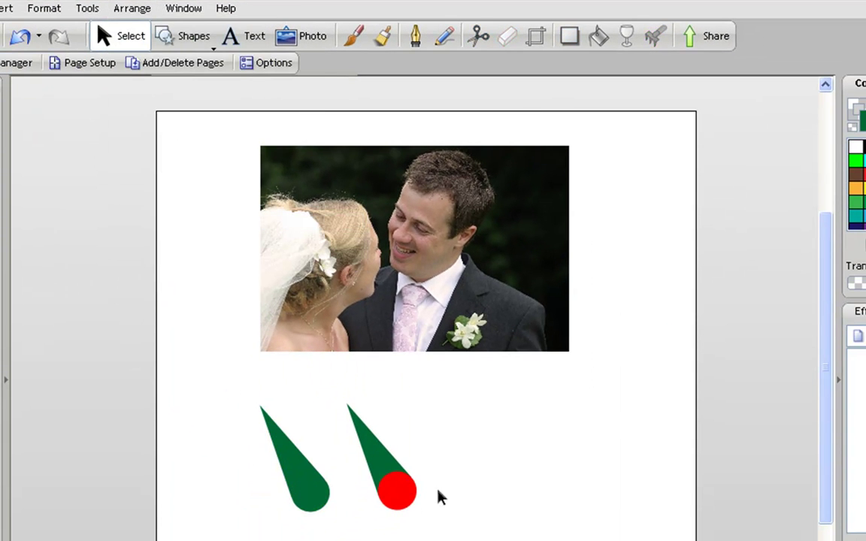
# Step: Cut the red circle out of the right spike with Arrange > Join > Subtract
pyautogui.moveTo(323, 372); pyautogui.dragTo(481, 539)
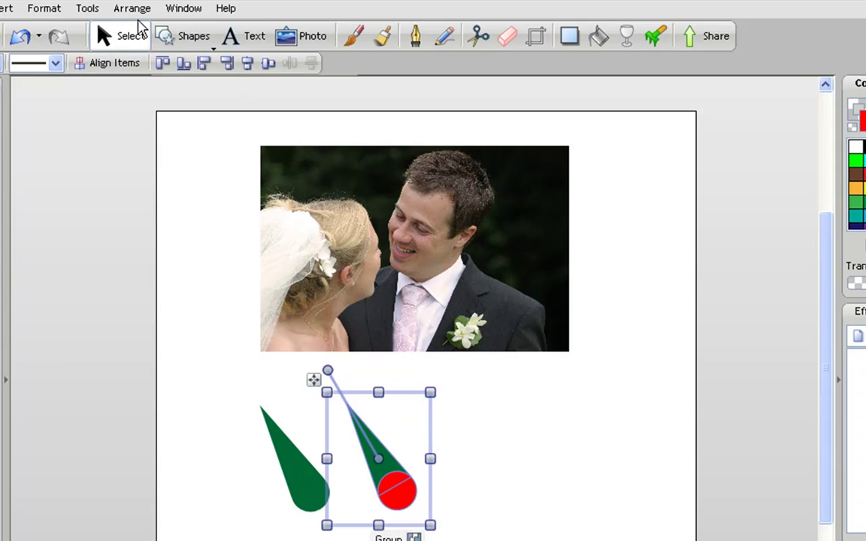
pyautogui.click(133, 11)
pyautogui.moveTo(178, 224)
pyautogui.click(290, 240)
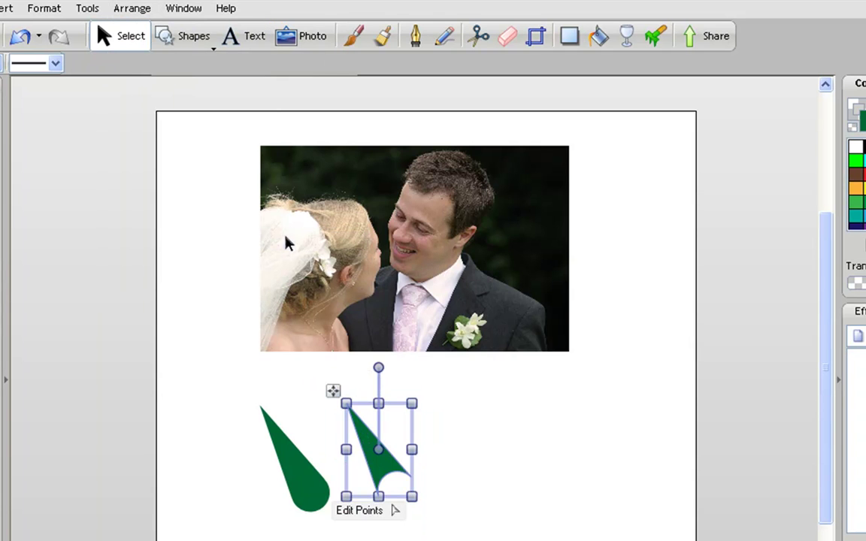
pyautogui.click(450, 389)
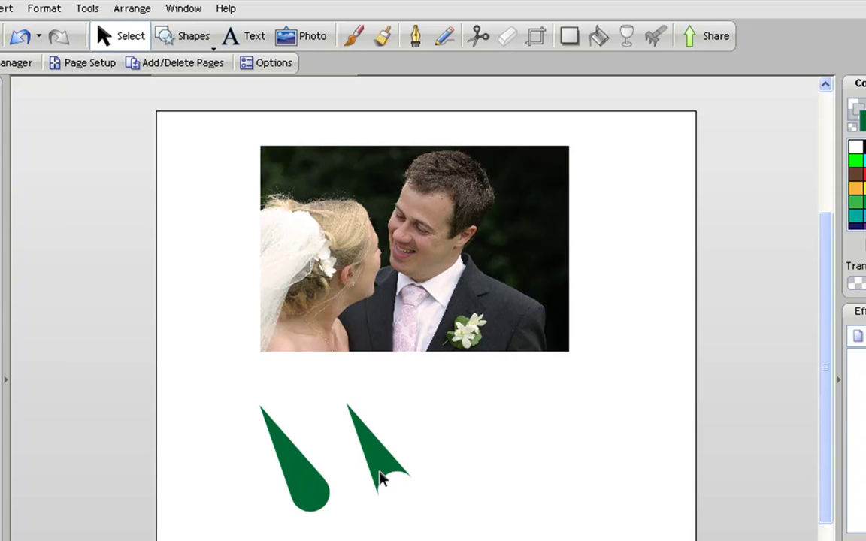
# Step: Undo the last action, zoom in, and keep the notched green triangle below the photo
pyautogui.hotkey('ctrl', 'z')
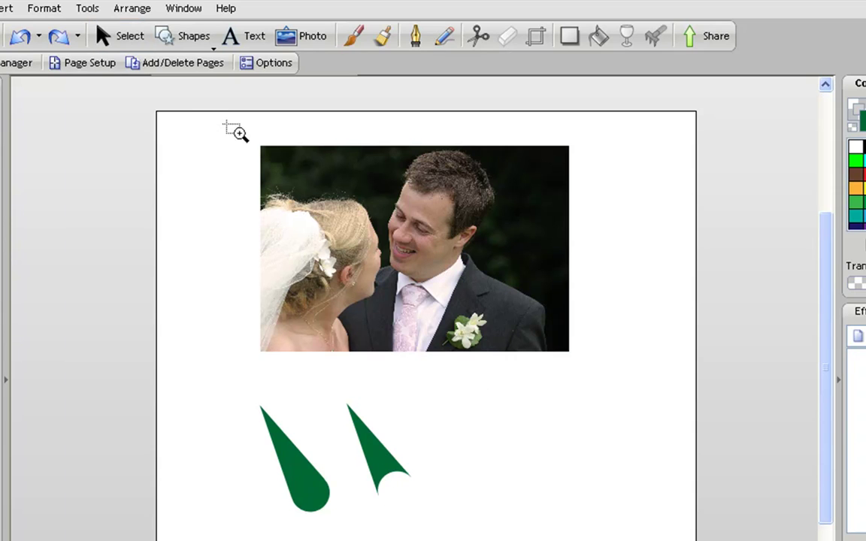
pyautogui.moveTo(260, 157); pyautogui.dragTo(629, 531)
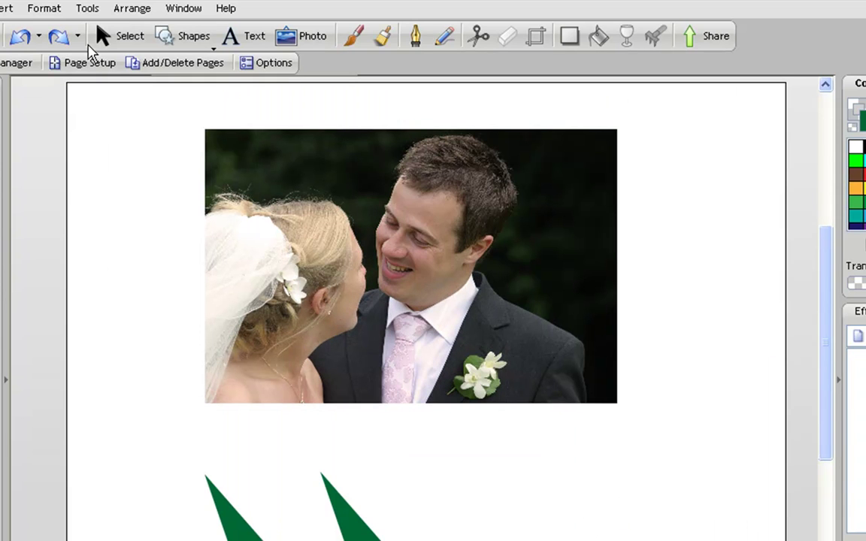
pyautogui.click(113, 36)
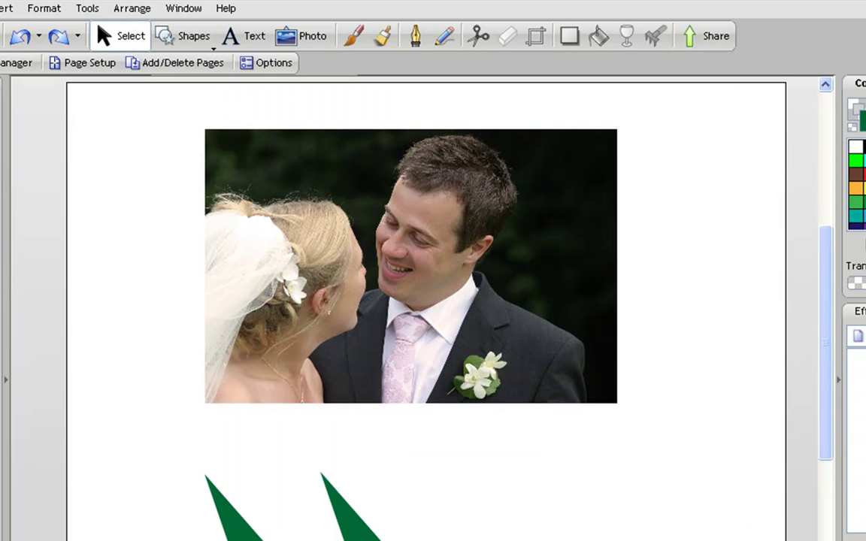
pyautogui.click(353, 526)
pyautogui.moveTo(354, 525); pyautogui.dragTo(265, 368)
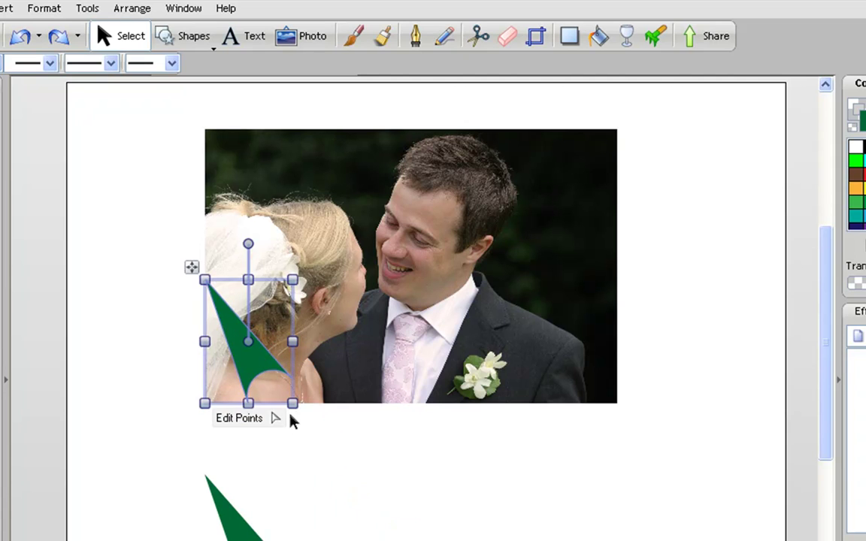
pyautogui.click(319, 441)
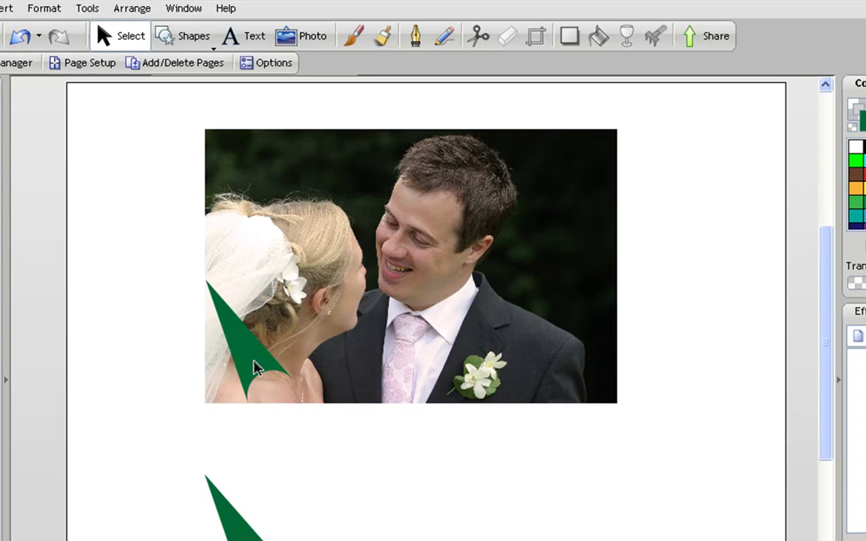
pyautogui.moveTo(253, 367); pyautogui.dragTo(396, 517)
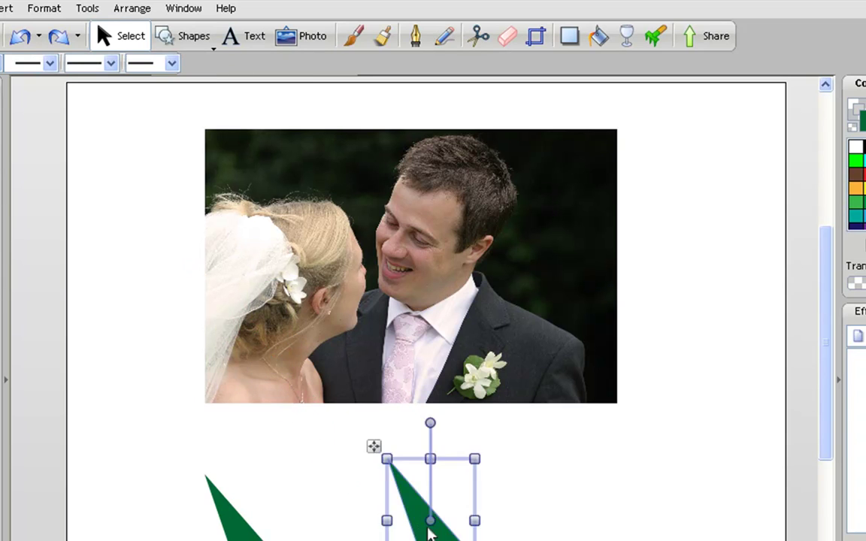
# Step: Drag the green teardrop onto the photo's lower-left edge over the veil and zoom in there
pyautogui.click(272, 503)
pyautogui.moveTo(271, 503); pyautogui.dragTo(278, 392)
pyautogui.click(130, 154)
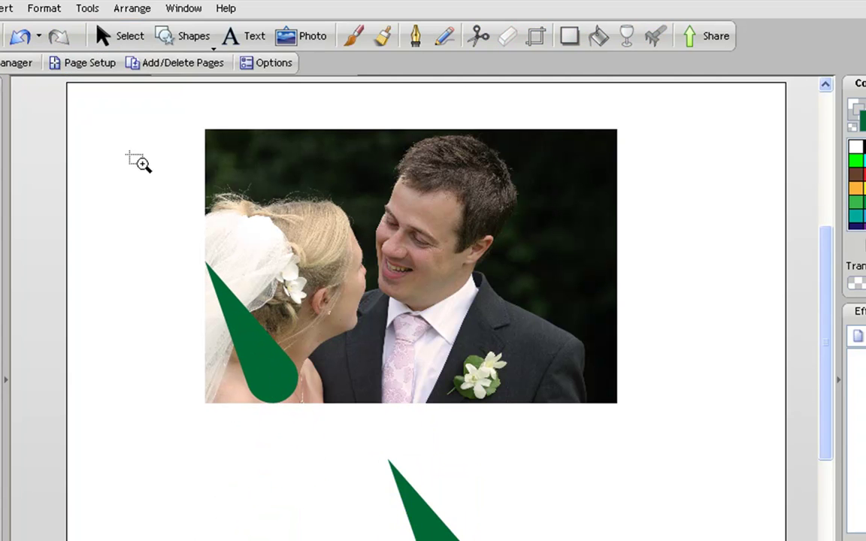
pyautogui.moveTo(129, 153); pyautogui.dragTo(387, 459)
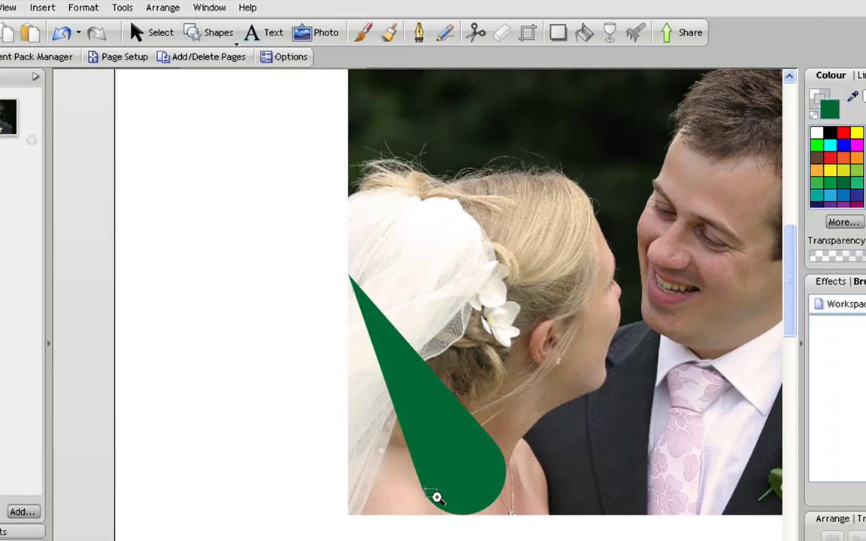
# Step: Trim the photo's lower-left corner with a straight Scissors cut along the teardrop's left edge
pyautogui.press('Escape')
pyautogui.scroll(-1, 339, 353)
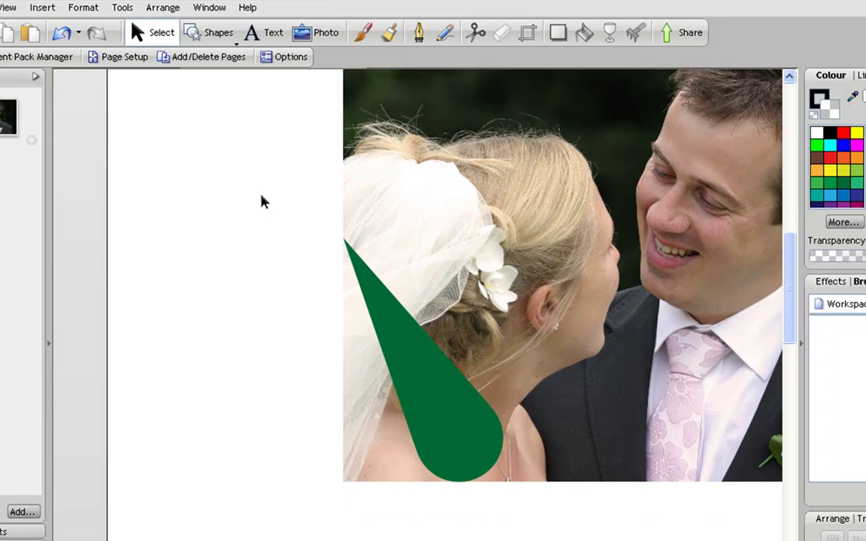
pyautogui.click(548, 194)
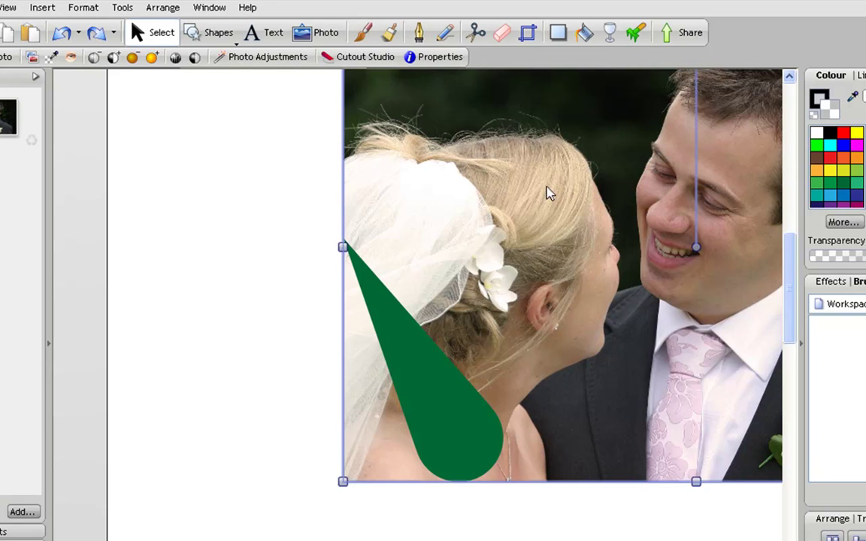
pyautogui.click(479, 38)
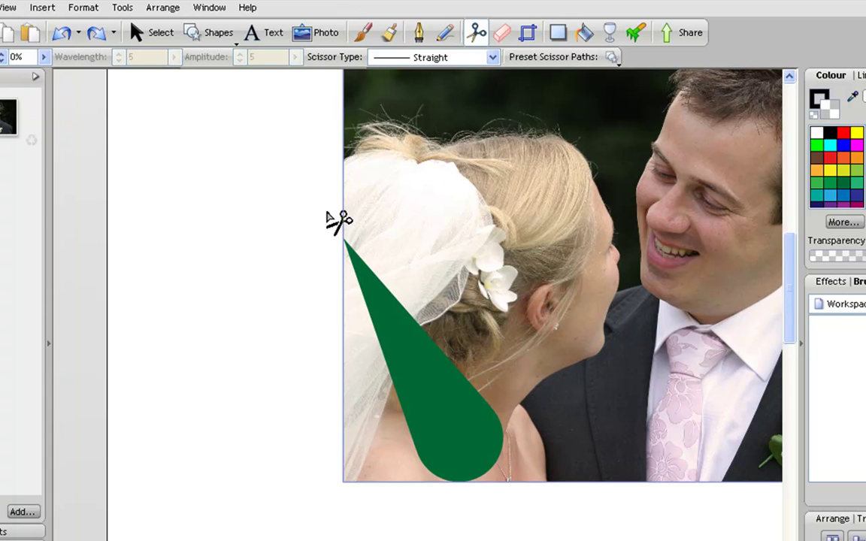
pyautogui.moveTo(331, 217); pyautogui.dragTo(483, 530)
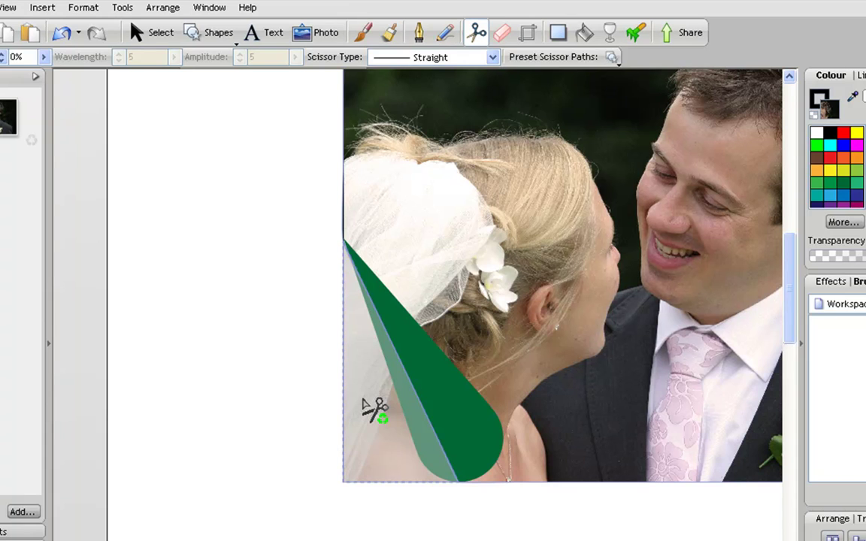
pyautogui.click(363, 403)
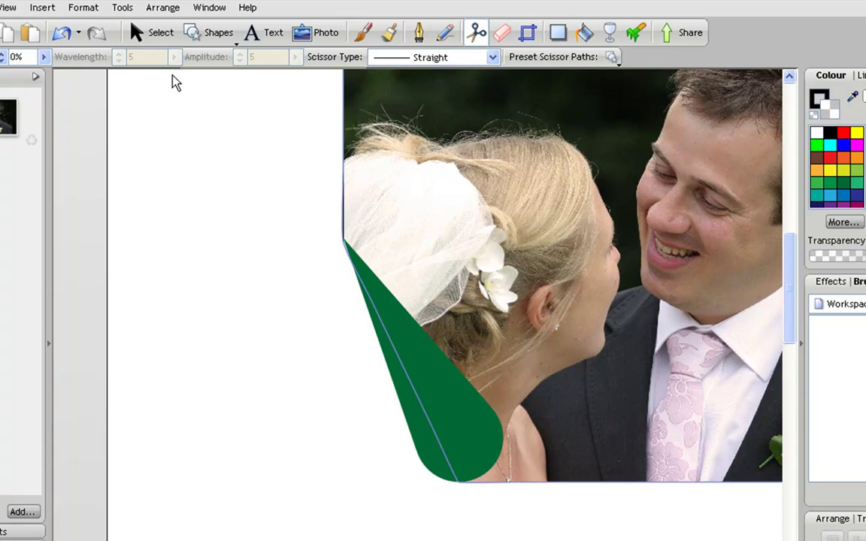
# Step: Select the teardrop plus the photo and apply Arrange > Join > Add to round the cut corner
pyautogui.click(152, 35)
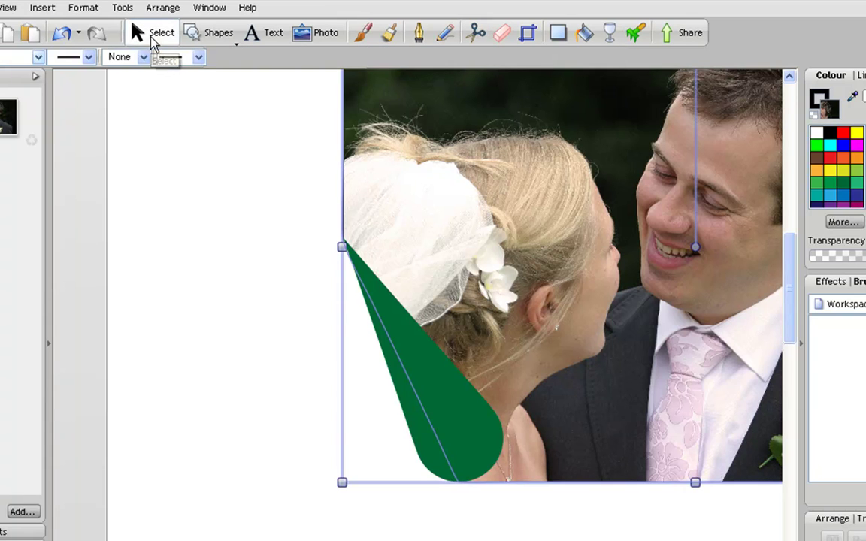
pyautogui.click(255, 216)
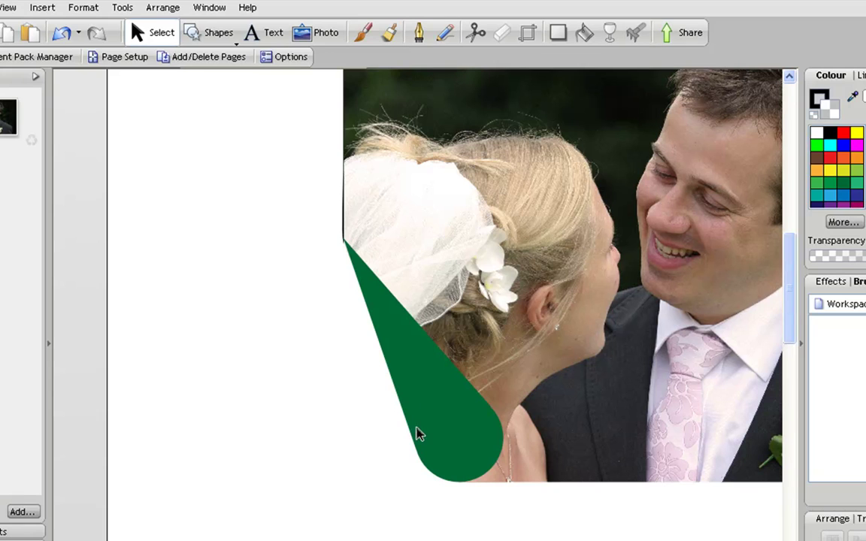
pyautogui.click(431, 407)
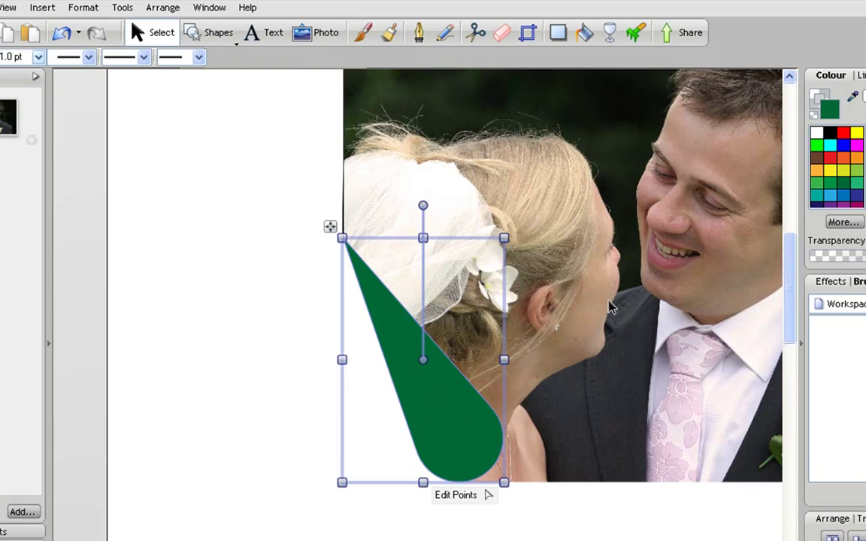
pyautogui.keyDown('shift'); pyautogui.click(611, 306); pyautogui.keyUp('shift')
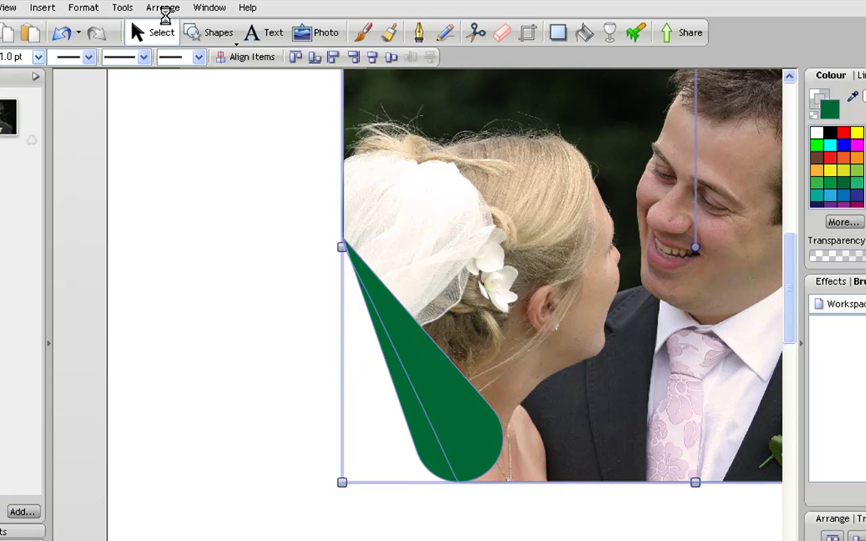
pyautogui.click(167, 16)
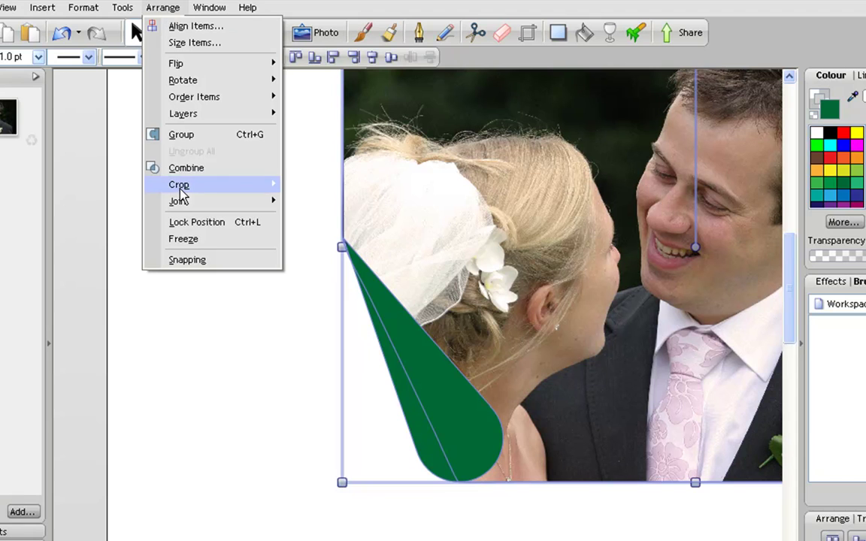
pyautogui.moveTo(187, 203)
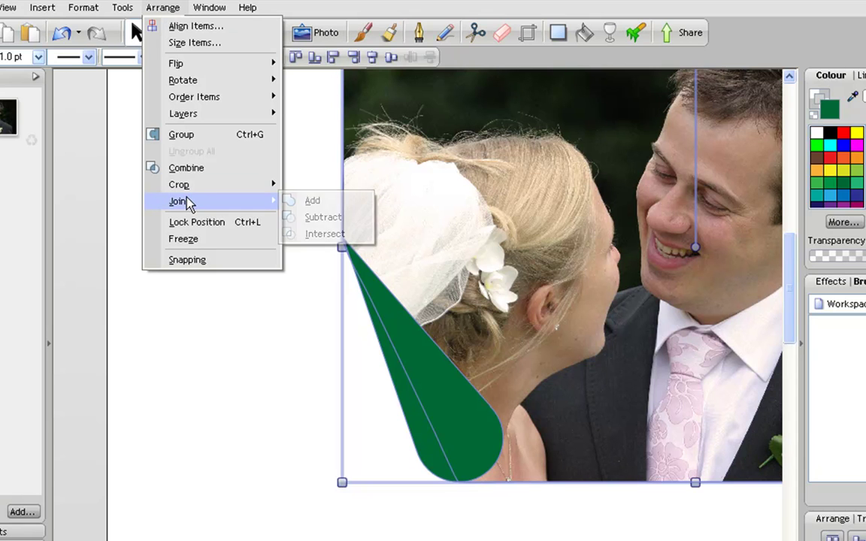
pyautogui.click(312, 203)
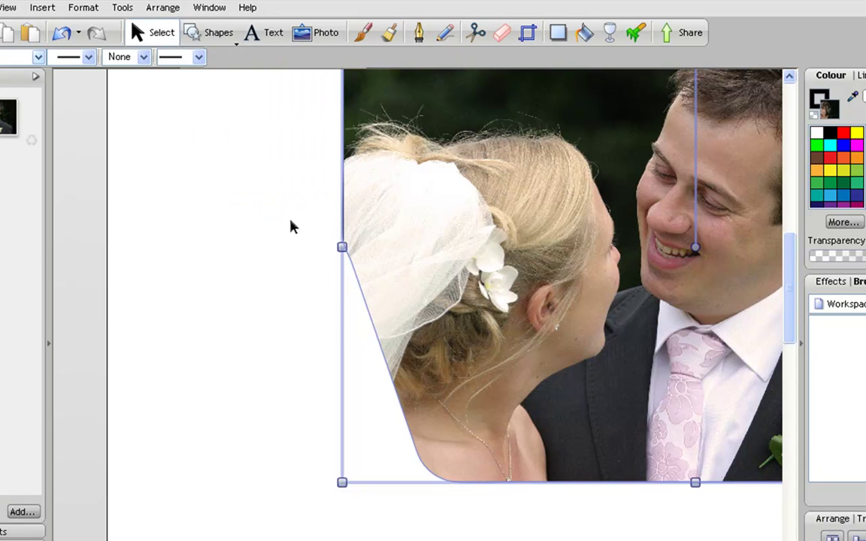
pyautogui.click(276, 251)
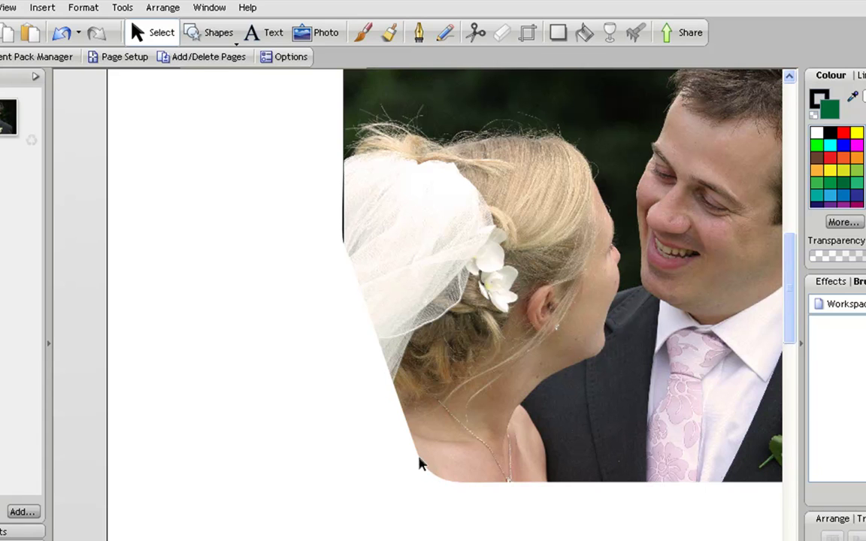
# Step: Bring the notched green triangle in front of the photo and fit it into the cut-away corner
pyautogui.press('Tab')
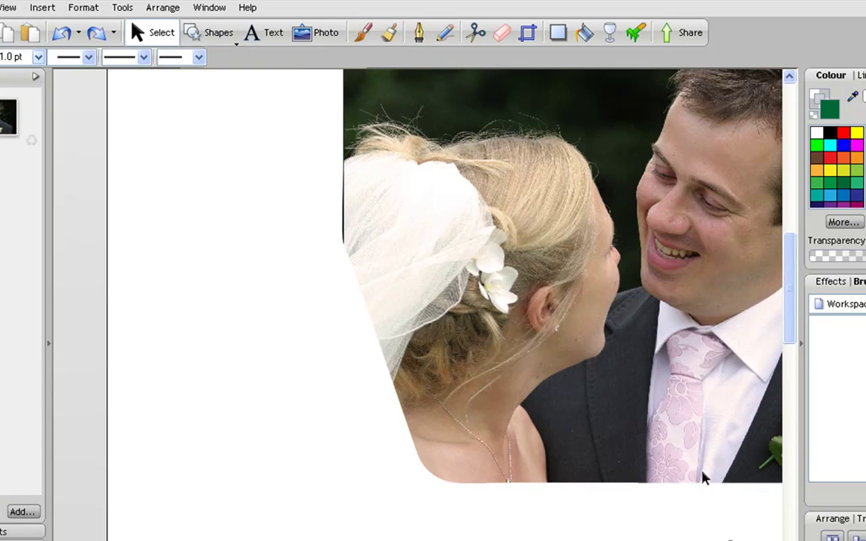
pyautogui.scroll(-2, 684, 453)
pyautogui.moveTo(688, 530); pyautogui.dragTo(478, 367)
pyautogui.scroll(3, 615, 476)
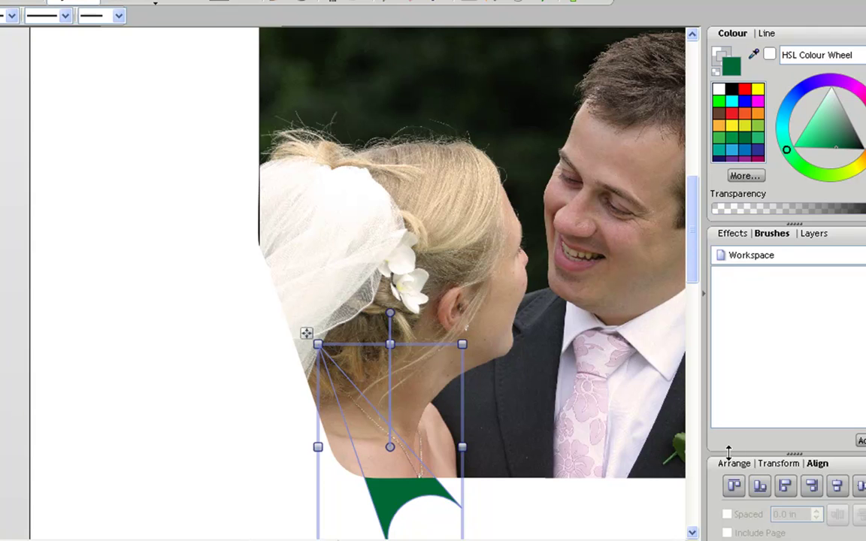
pyautogui.click(734, 463)
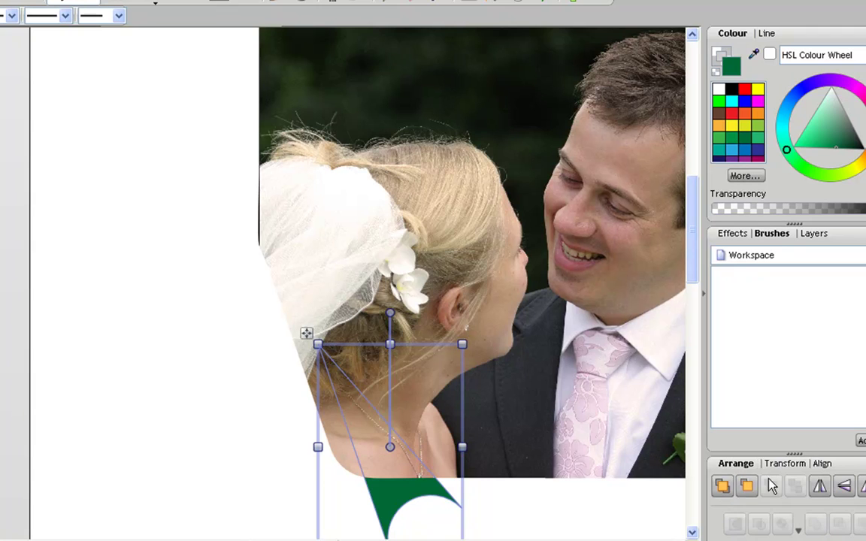
pyautogui.click(723, 487)
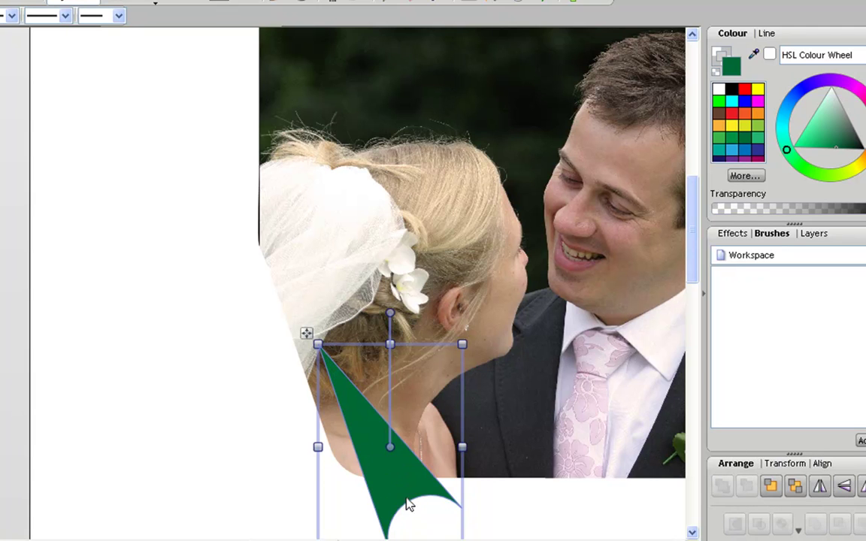
pyautogui.moveTo(402, 500); pyautogui.dragTo(337, 396)
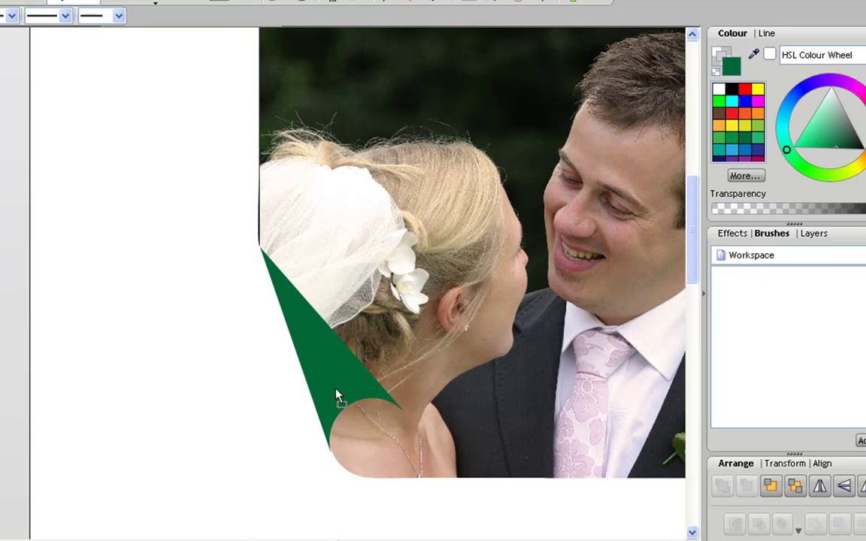
pyautogui.click(424, 491)
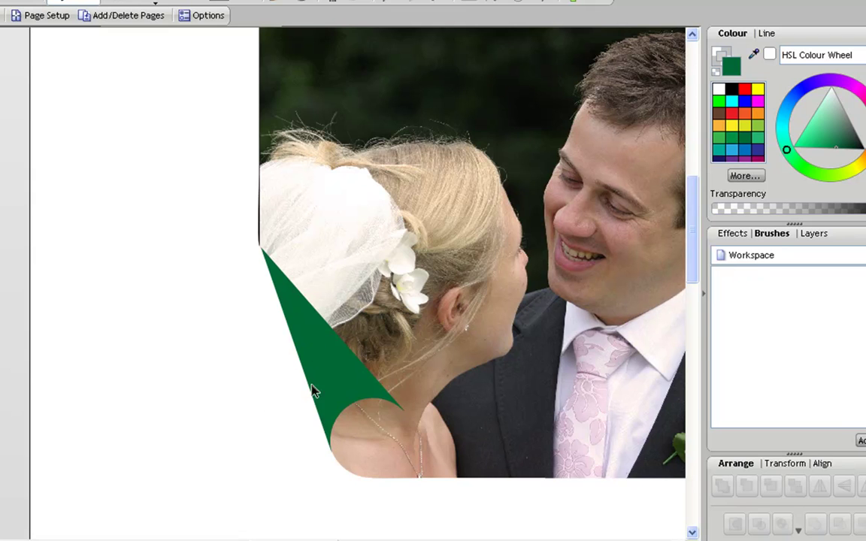
# Step: Select the corner flap and, after testing several swatches, fill it white
pyautogui.click(350, 395)
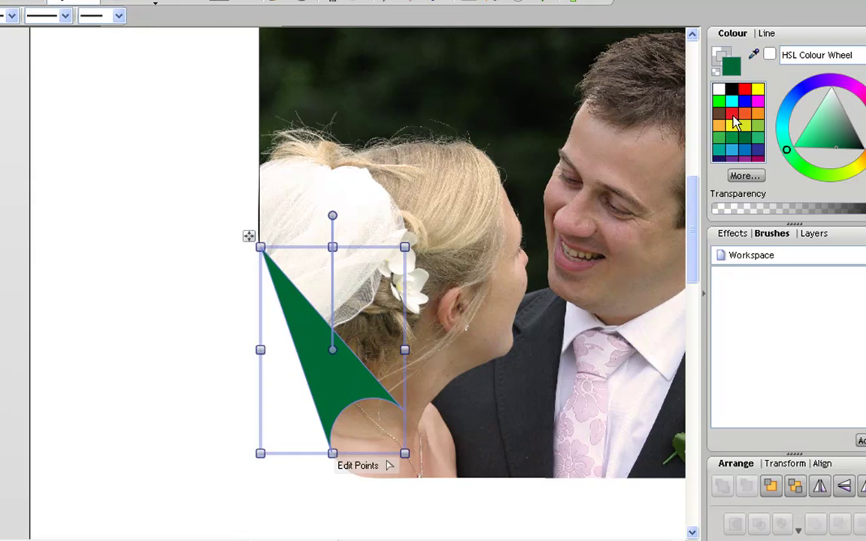
pyautogui.click(743, 103)
pyautogui.click(758, 101)
pyautogui.click(757, 138)
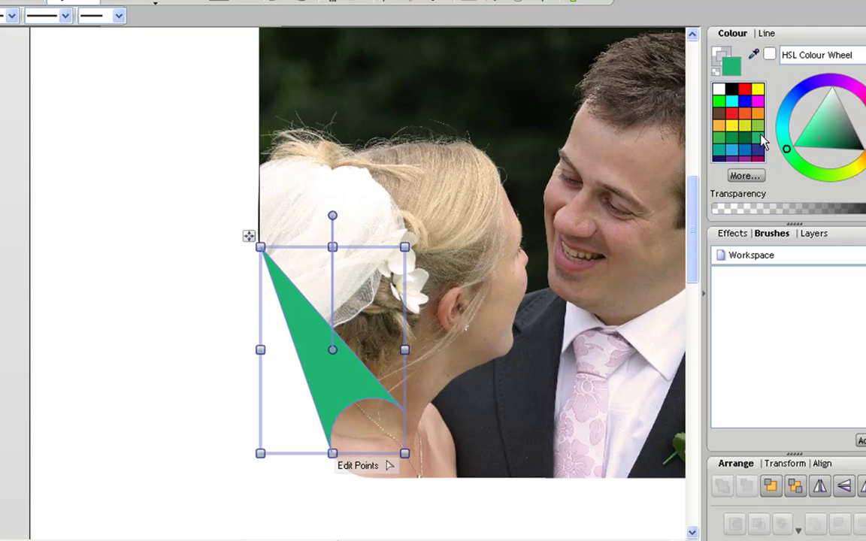
pyautogui.click(747, 149)
pyautogui.click(757, 152)
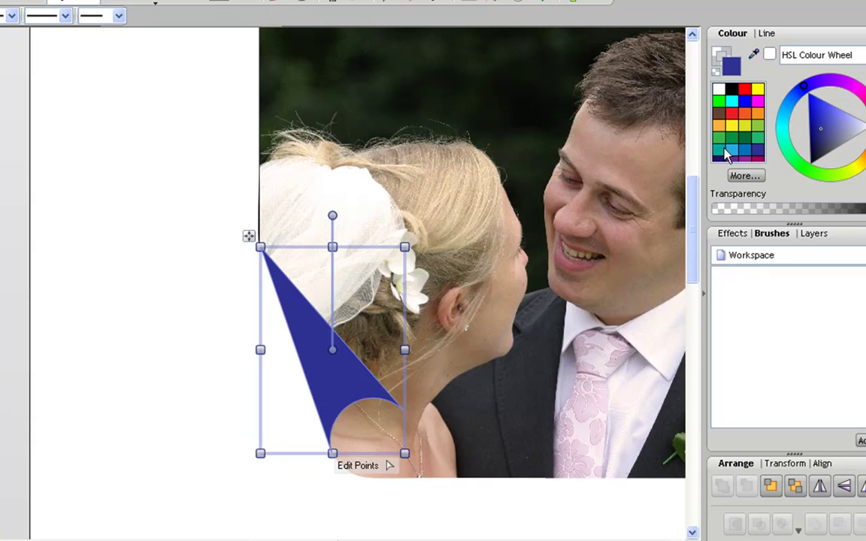
pyautogui.click(720, 94)
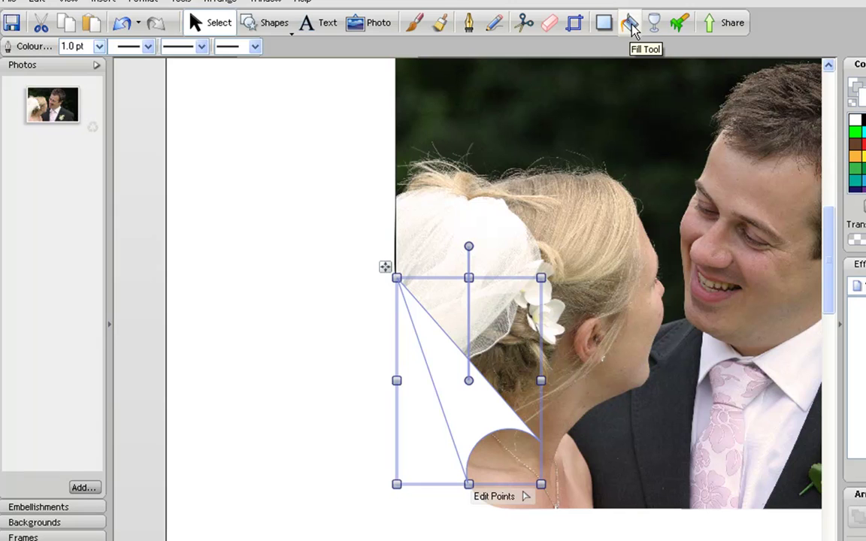
# Step: Apply a conical gradient fill to the curl flap, with black as the start colour
pyautogui.click(630, 24)
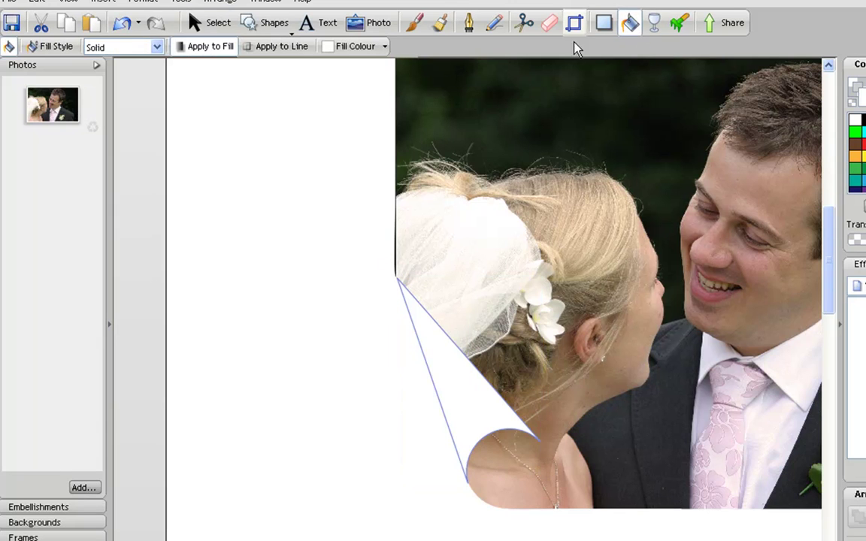
pyautogui.click(157, 48)
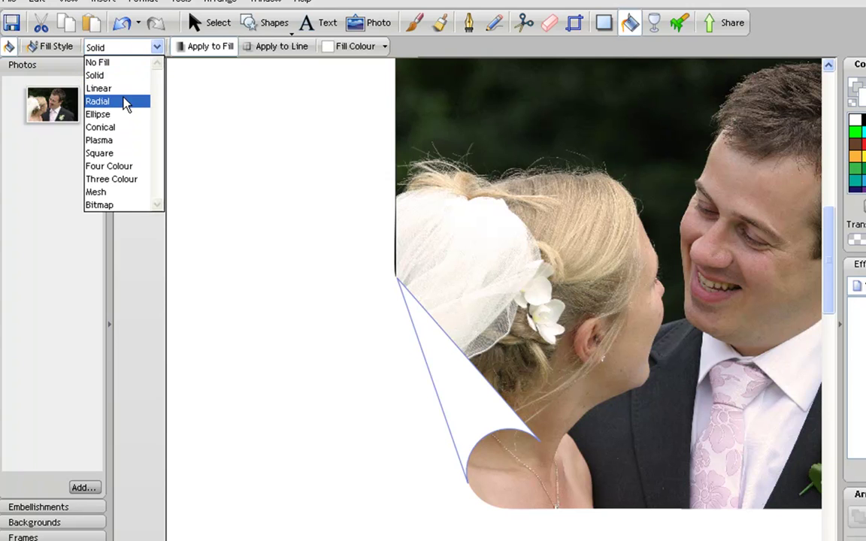
pyautogui.click(115, 128)
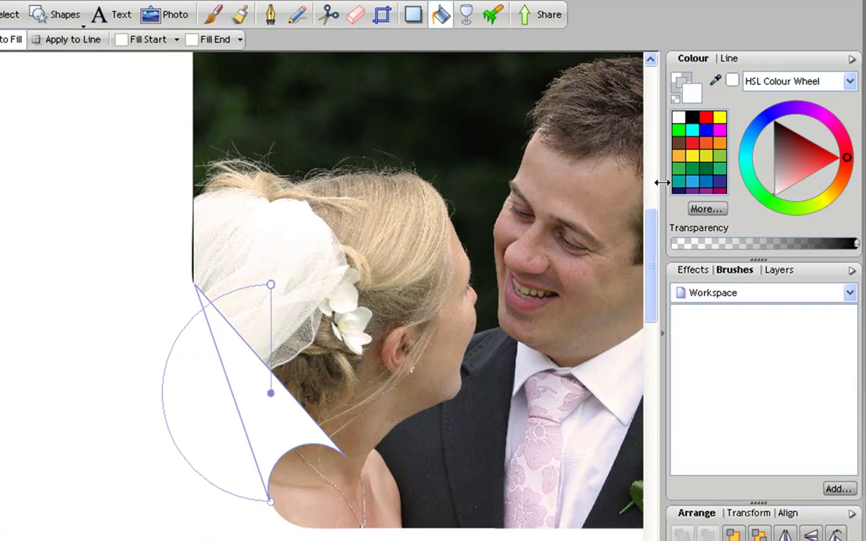
pyautogui.click(691, 118)
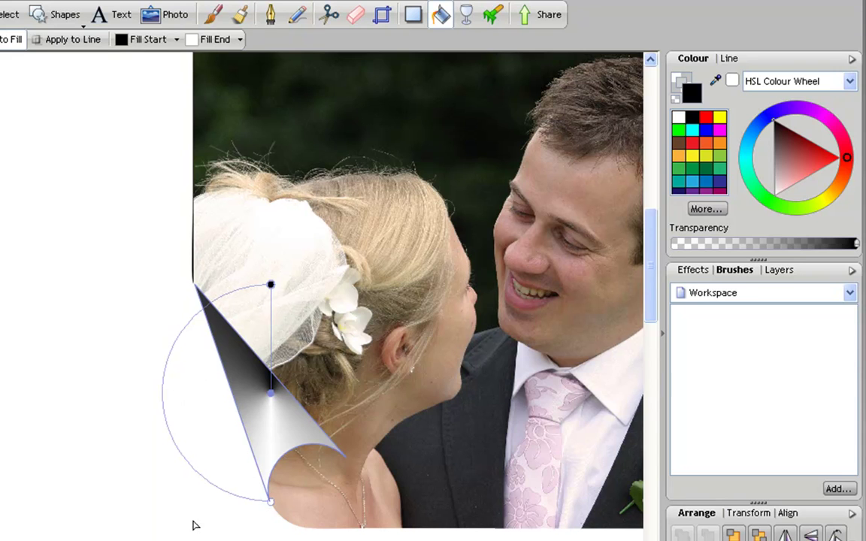
pyautogui.click(83, 528)
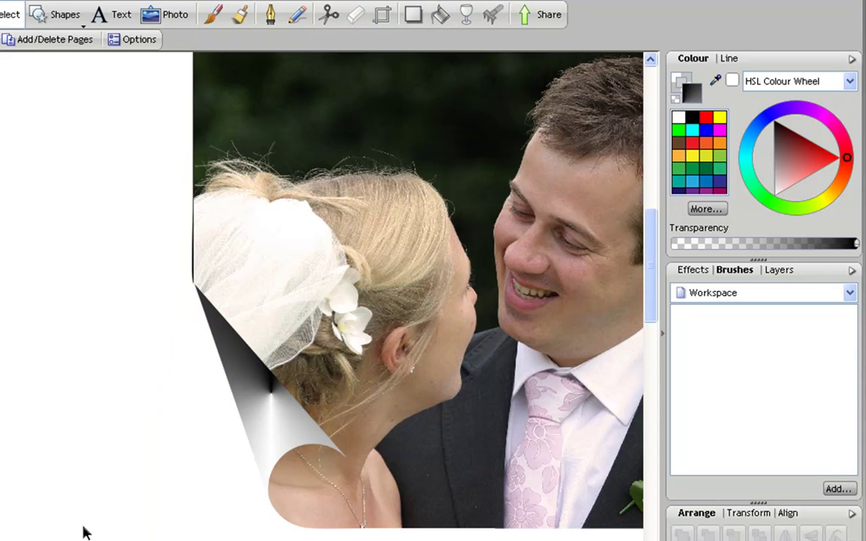
# Step: Move the curl's conical gradient centre up-left and rotate its end handle to lighten the flap
pyautogui.click(270, 406)
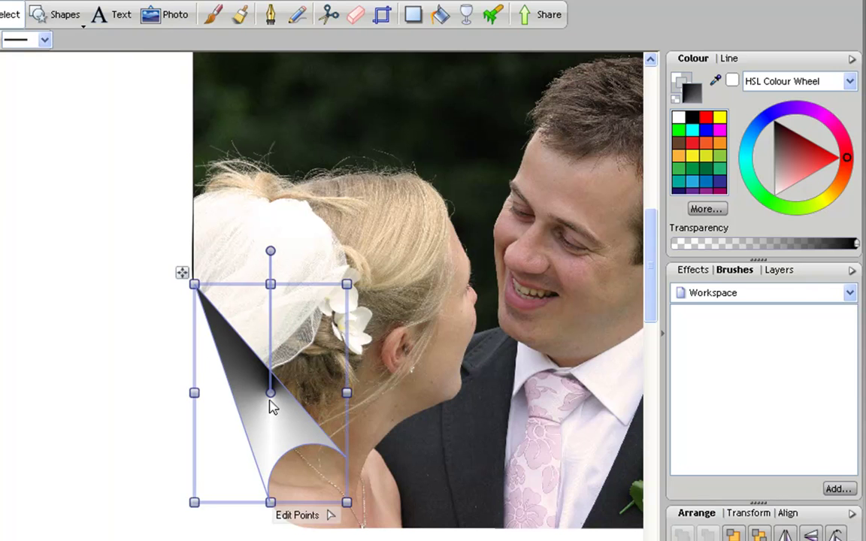
pyautogui.click(442, 13)
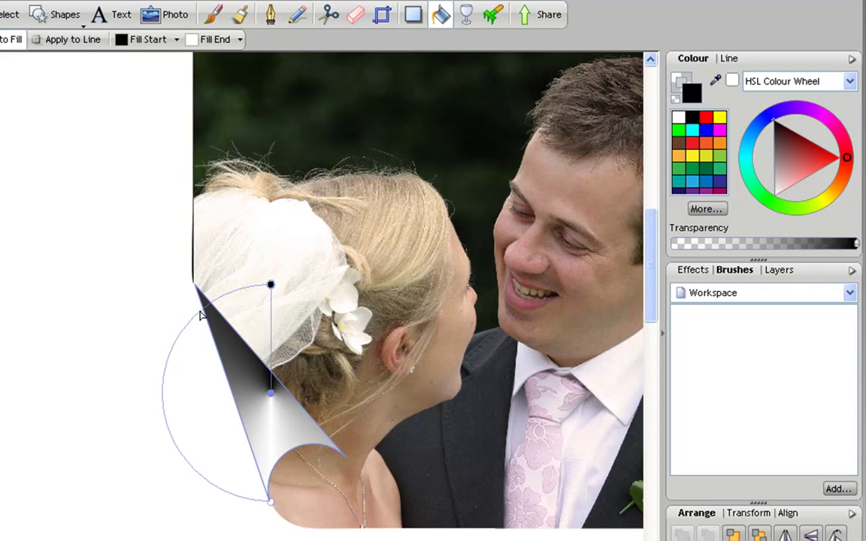
pyautogui.moveTo(272, 397); pyautogui.dragTo(195, 290)
pyautogui.moveTo(194, 396); pyautogui.dragTo(252, 386)
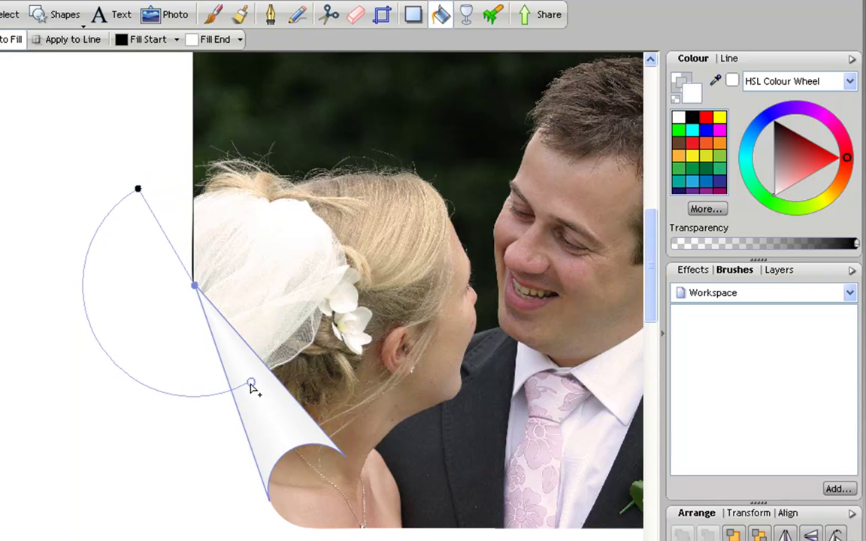
# Step: Add a black stop on the curl's gradient arc and nudge the stops to refine the shading
pyautogui.click(212, 398)
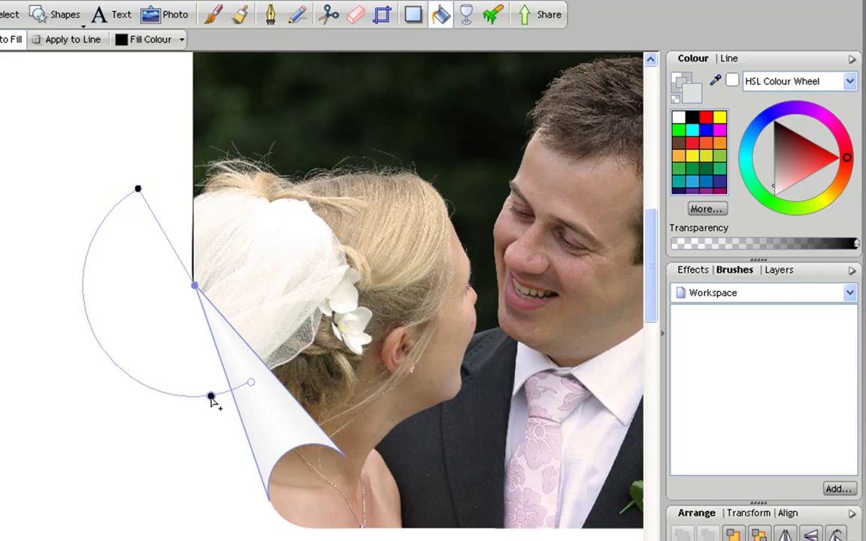
pyautogui.click(696, 119)
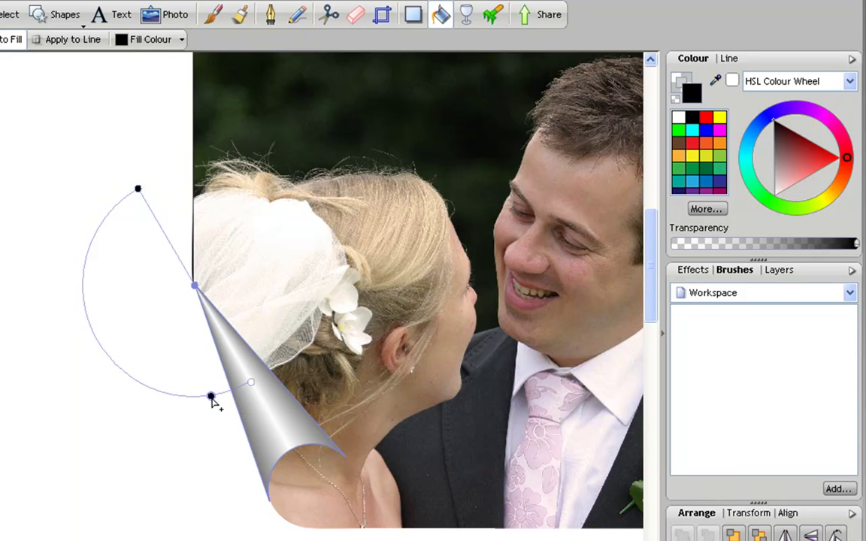
pyautogui.moveTo(212, 397)
pyautogui.mouseDown()
pyautogui.moveTo(165, 397)
pyautogui.moveTo(223, 396)
pyautogui.moveTo(233, 388)
pyautogui.moveTo(201, 394)
pyautogui.moveTo(213, 395)
pyautogui.mouseUp()
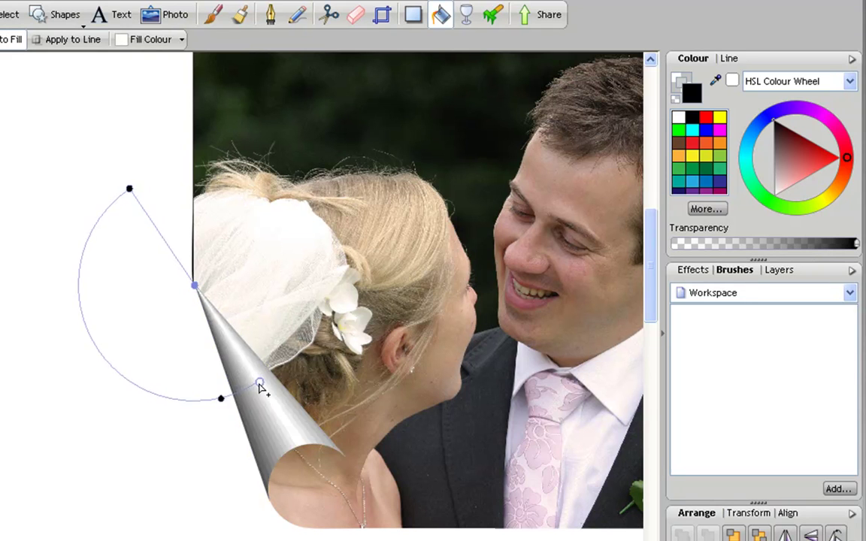
pyautogui.moveTo(259, 386); pyautogui.dragTo(260, 383)
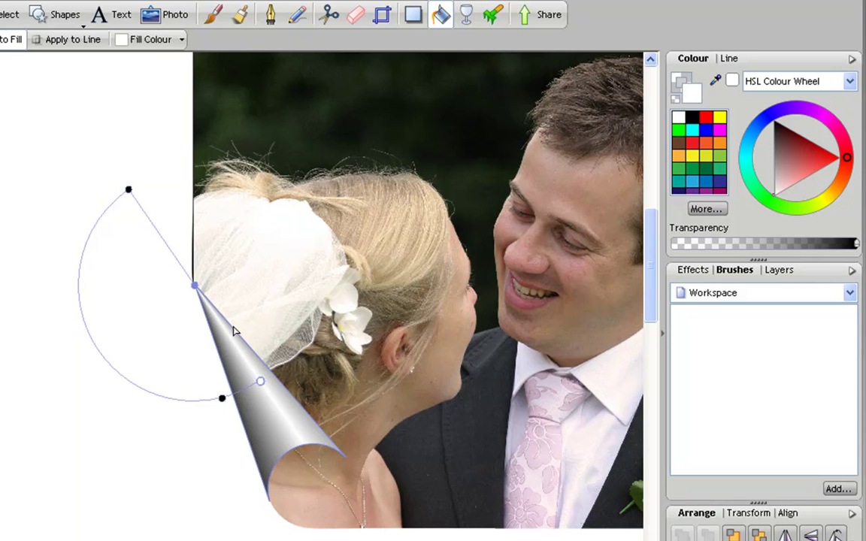
pyautogui.click(54, 401)
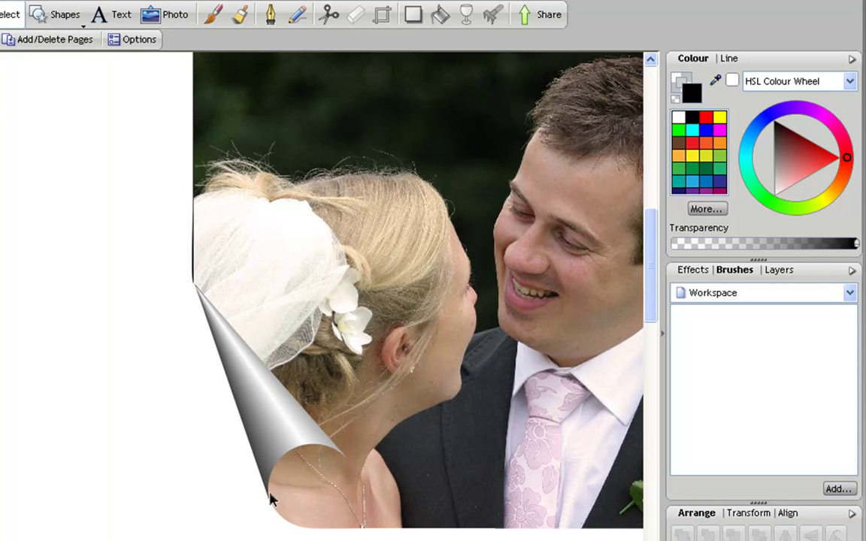
# Step: Duplicate the wedding photo offset down and right, and fill the copy solid black
pyautogui.scroll(-1, 154, 444)
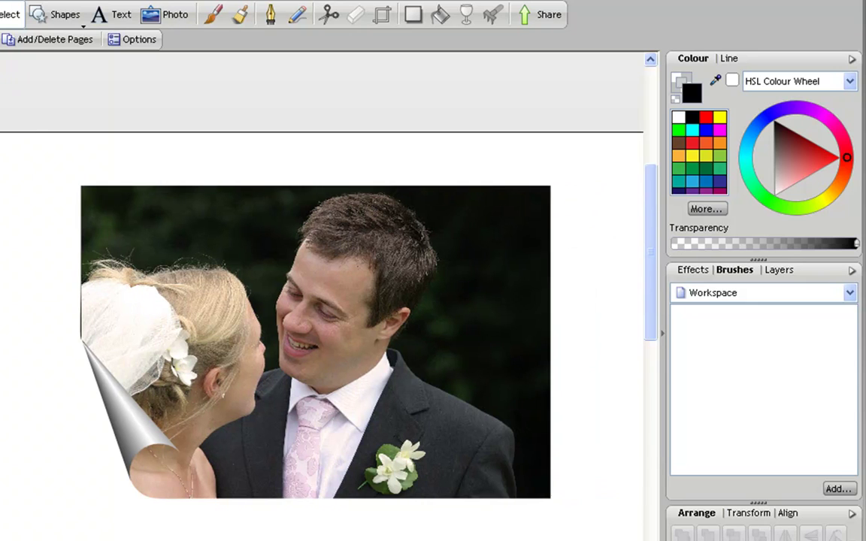
pyautogui.click(300, 353)
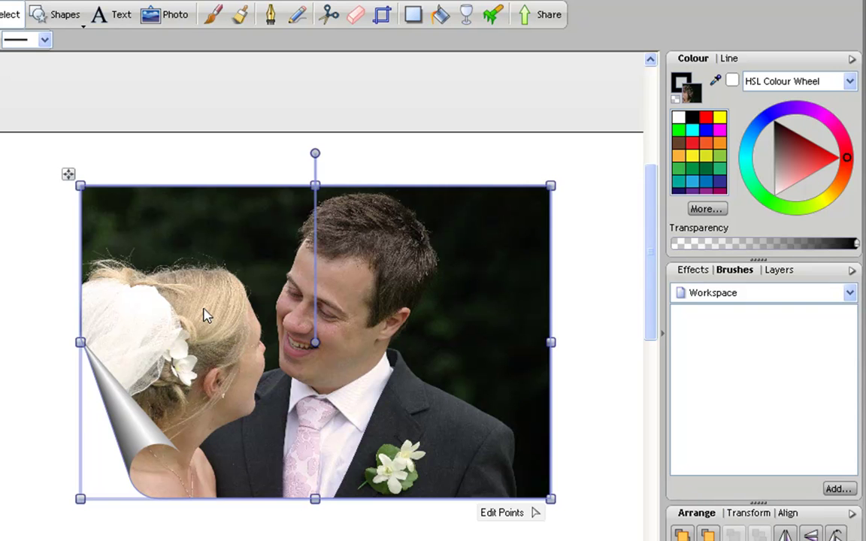
pyautogui.moveTo(210, 315); pyautogui.dragTo(263, 353)
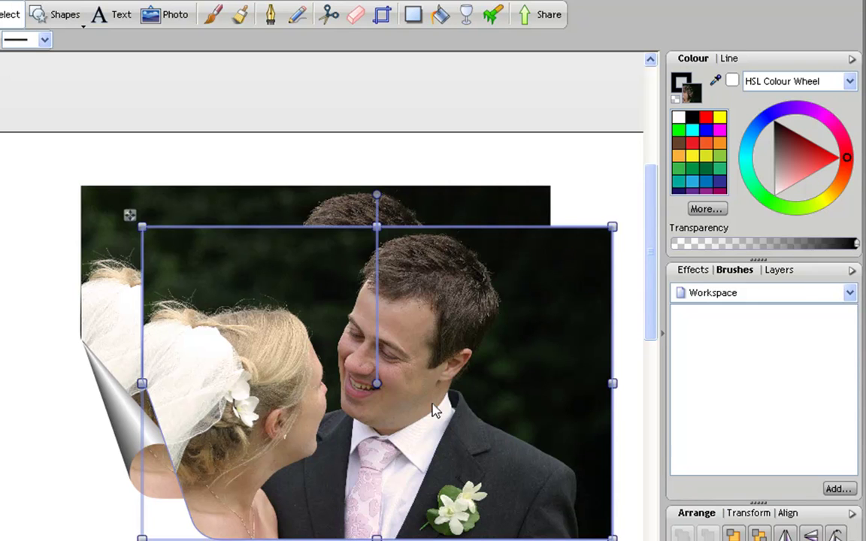
pyautogui.click(693, 119)
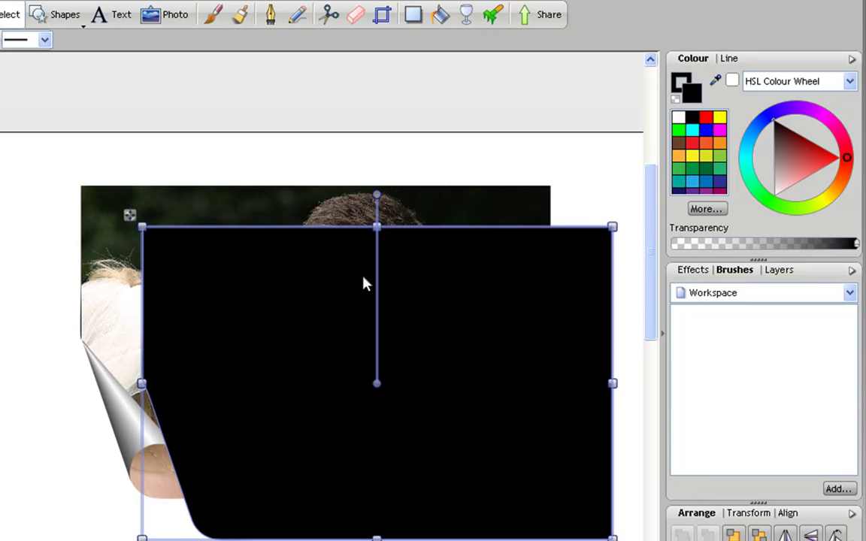
# Step: Fade the black copy with a linear 100% to 0% transparency, then deselect it
pyautogui.click(466, 15)
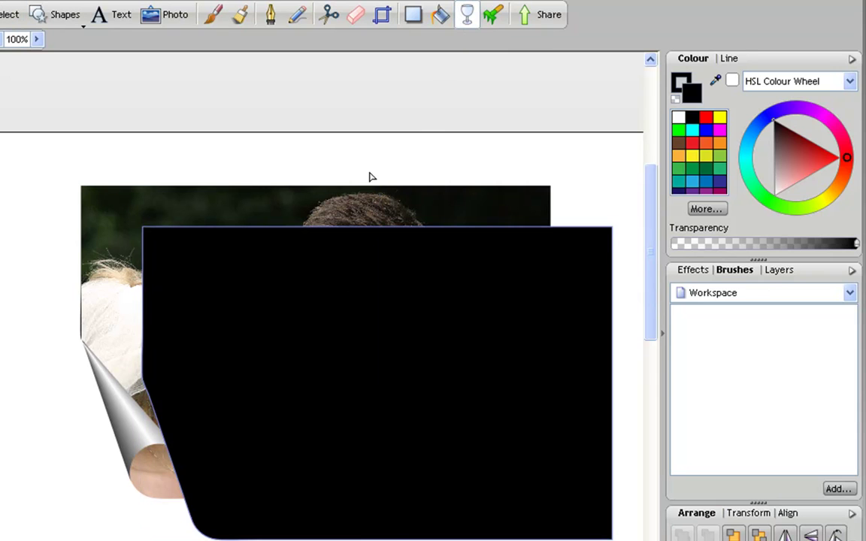
pyautogui.moveTo(169, 509)
pyautogui.mouseDown()
pyautogui.moveTo(205, 475)
pyautogui.moveTo(205, 423)
pyautogui.moveTo(199, 484)
pyautogui.moveTo(209, 459)
pyautogui.moveTo(228, 470)
pyautogui.moveTo(216, 479)
pyautogui.moveTo(213, 468)
pyautogui.moveTo(221, 473)
pyautogui.moveTo(210, 479)
pyautogui.moveTo(215, 472)
pyautogui.mouseUp()
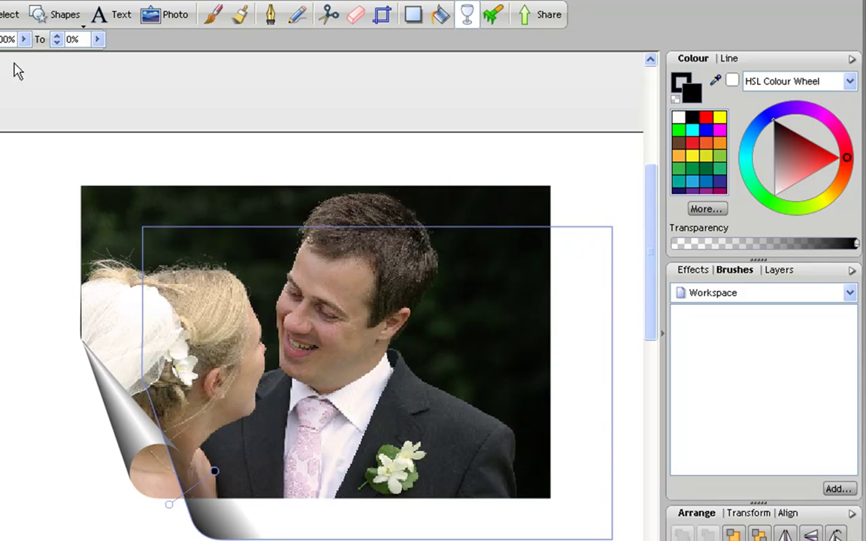
pyautogui.click(9, 14)
pyautogui.press('Escape')
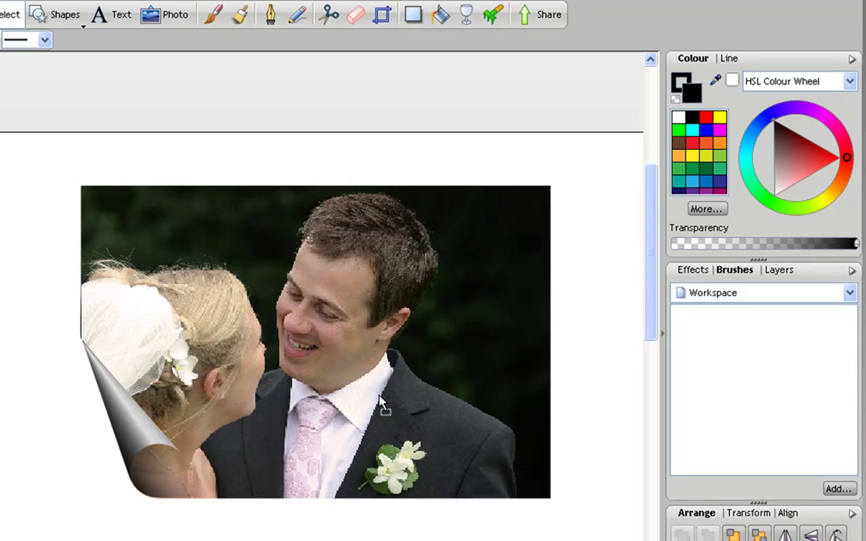
pyautogui.click(382, 404)
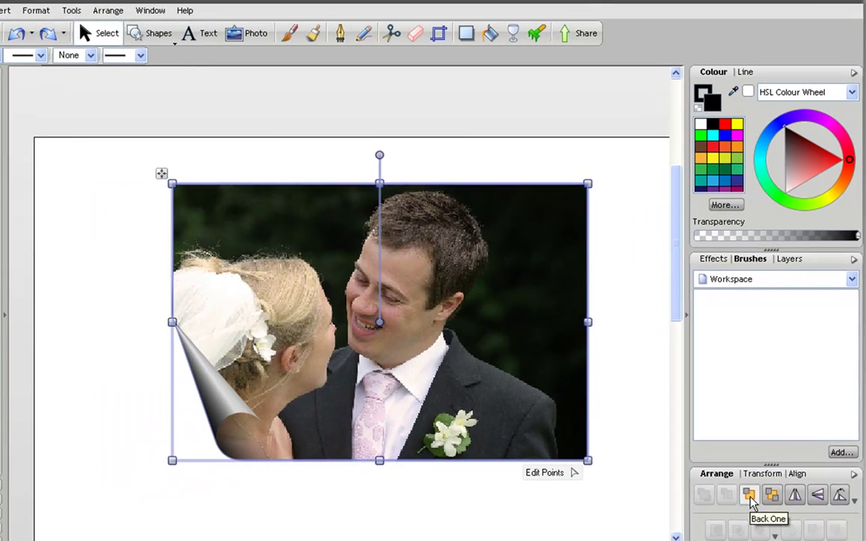
pyautogui.click(496, 528)
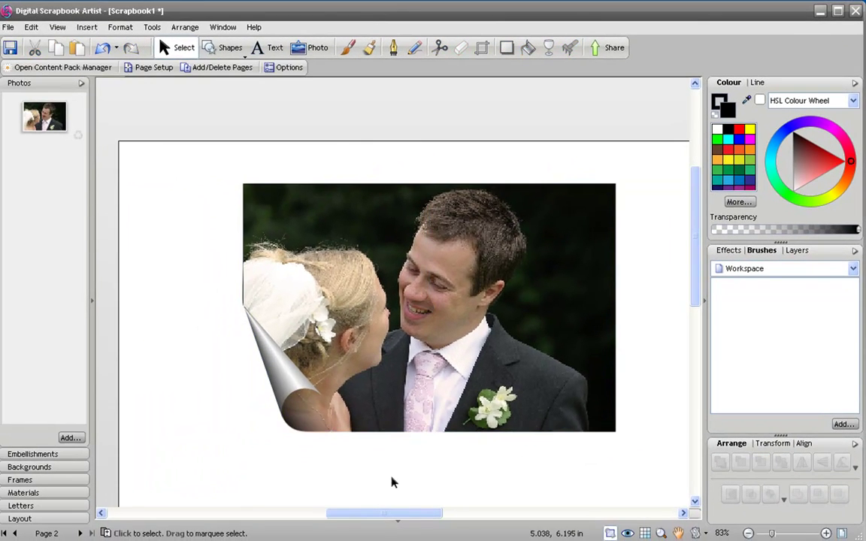